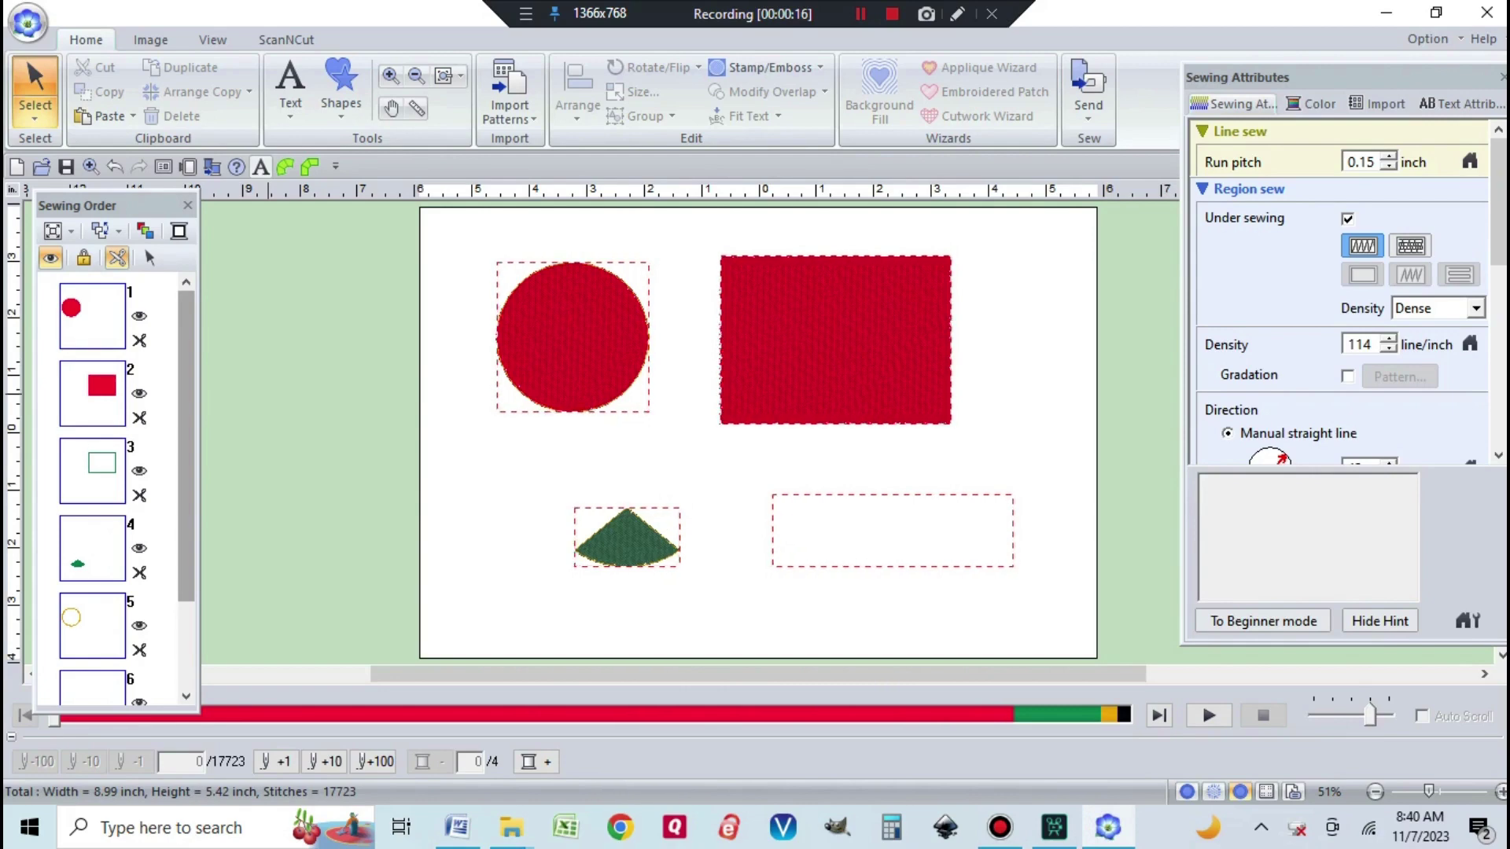
# Step: Select all objects from the sewing order and show the list by color order, with its color groups expanded
pyautogui.scroll(-3, 110, 488)
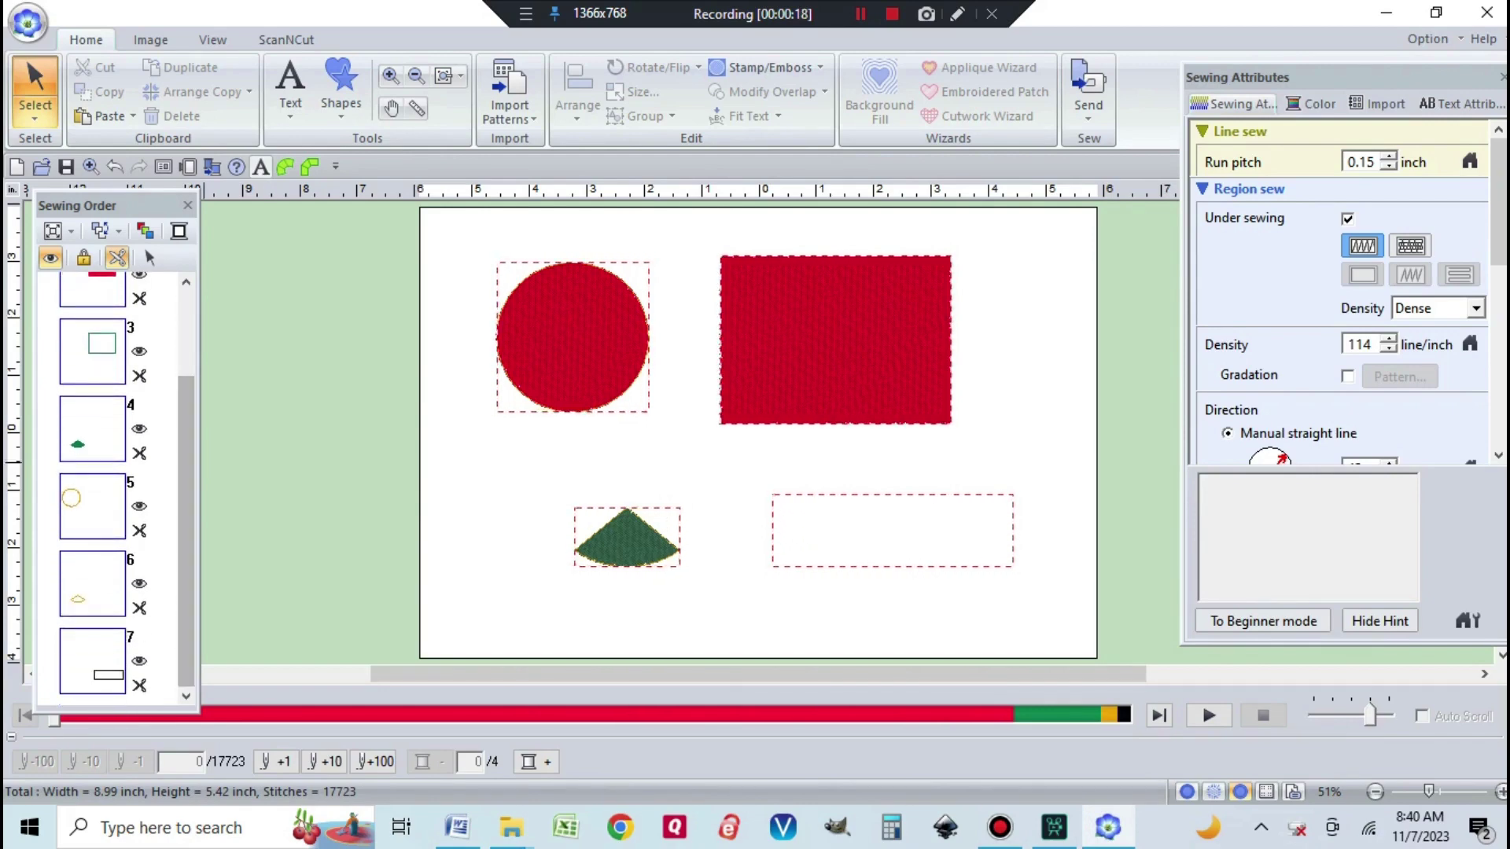
pyautogui.scroll(1, 110, 487)
pyautogui.scroll(1, 110, 488)
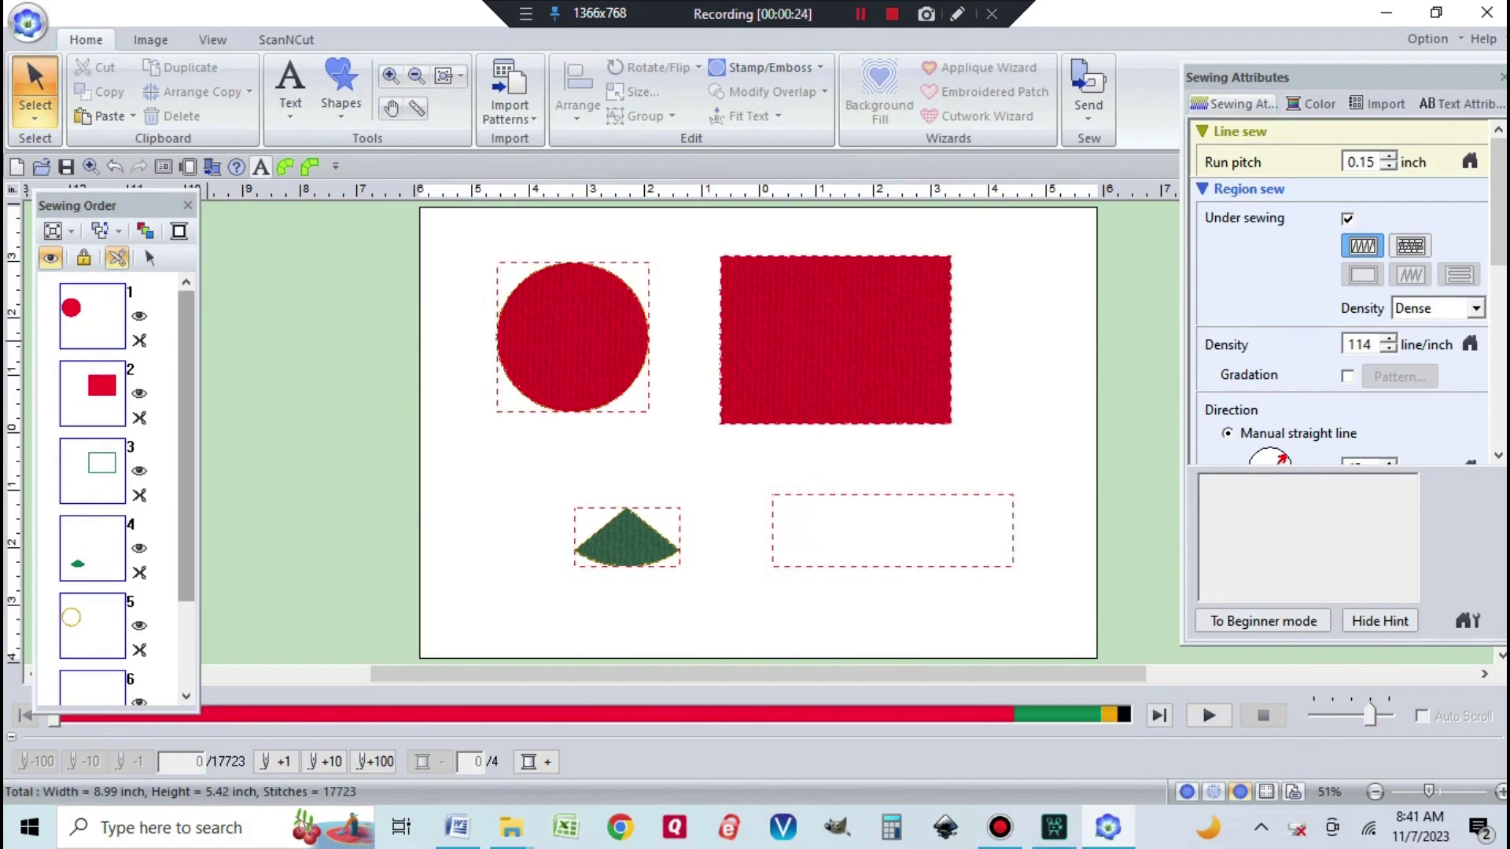
pyautogui.rightClick(103, 406)
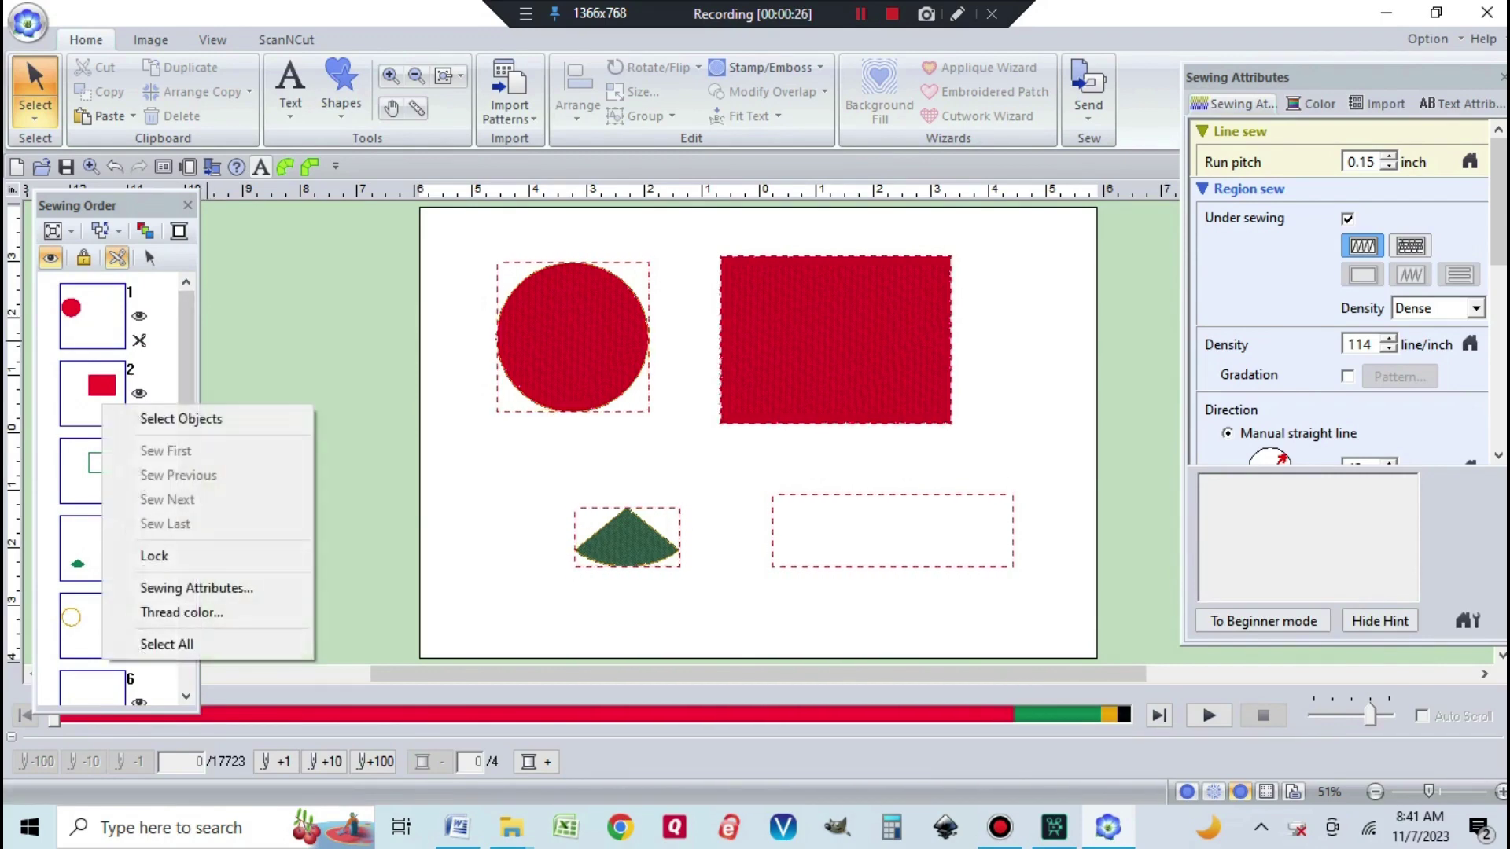
pyautogui.click(106, 410)
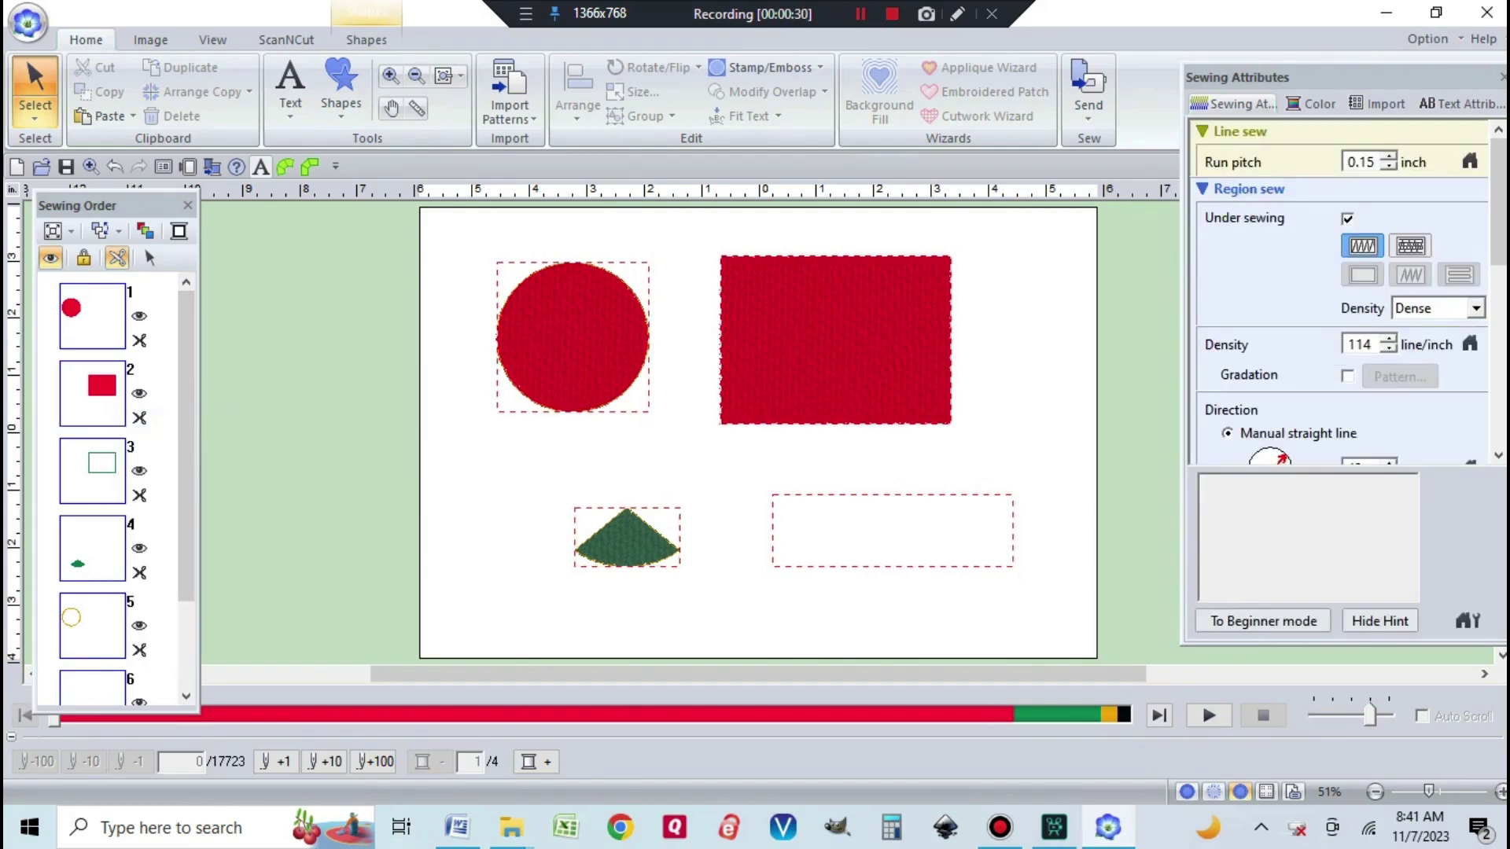
pyautogui.click(52, 230)
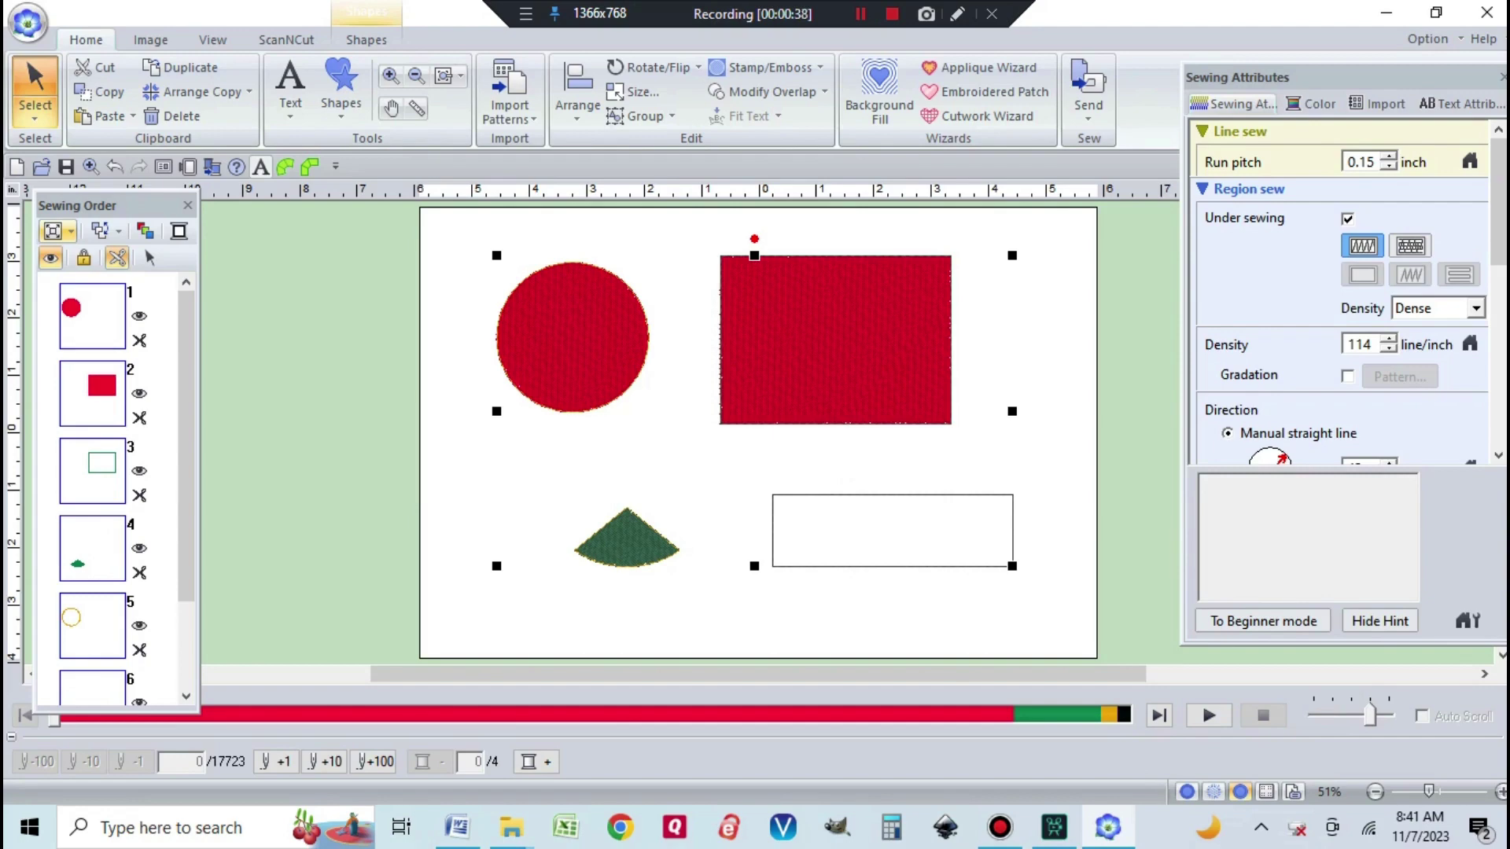
pyautogui.click(70, 231)
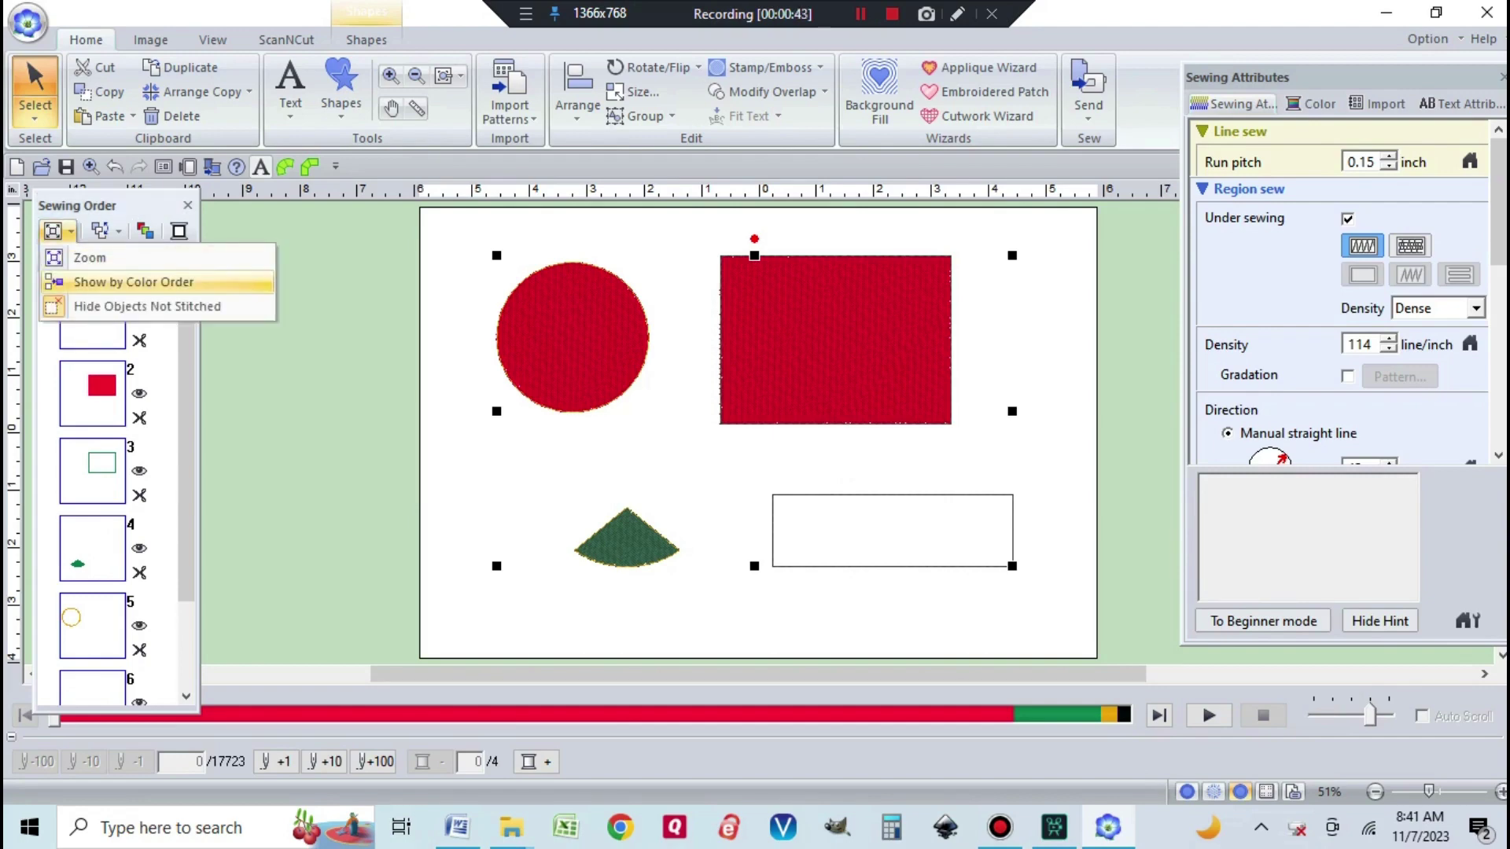
pyautogui.click(133, 282)
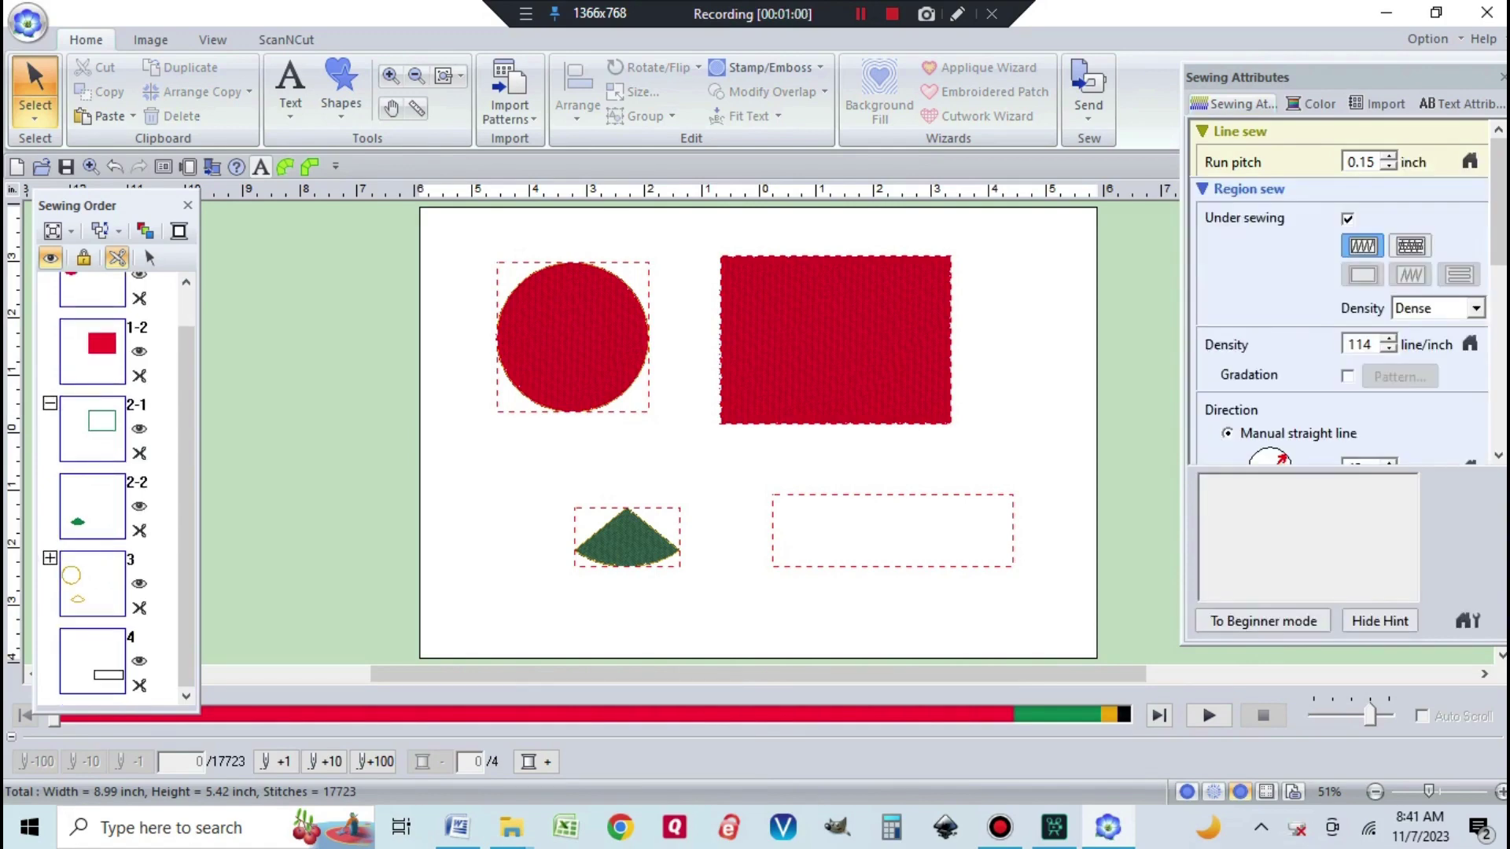
pyautogui.press('Escape')
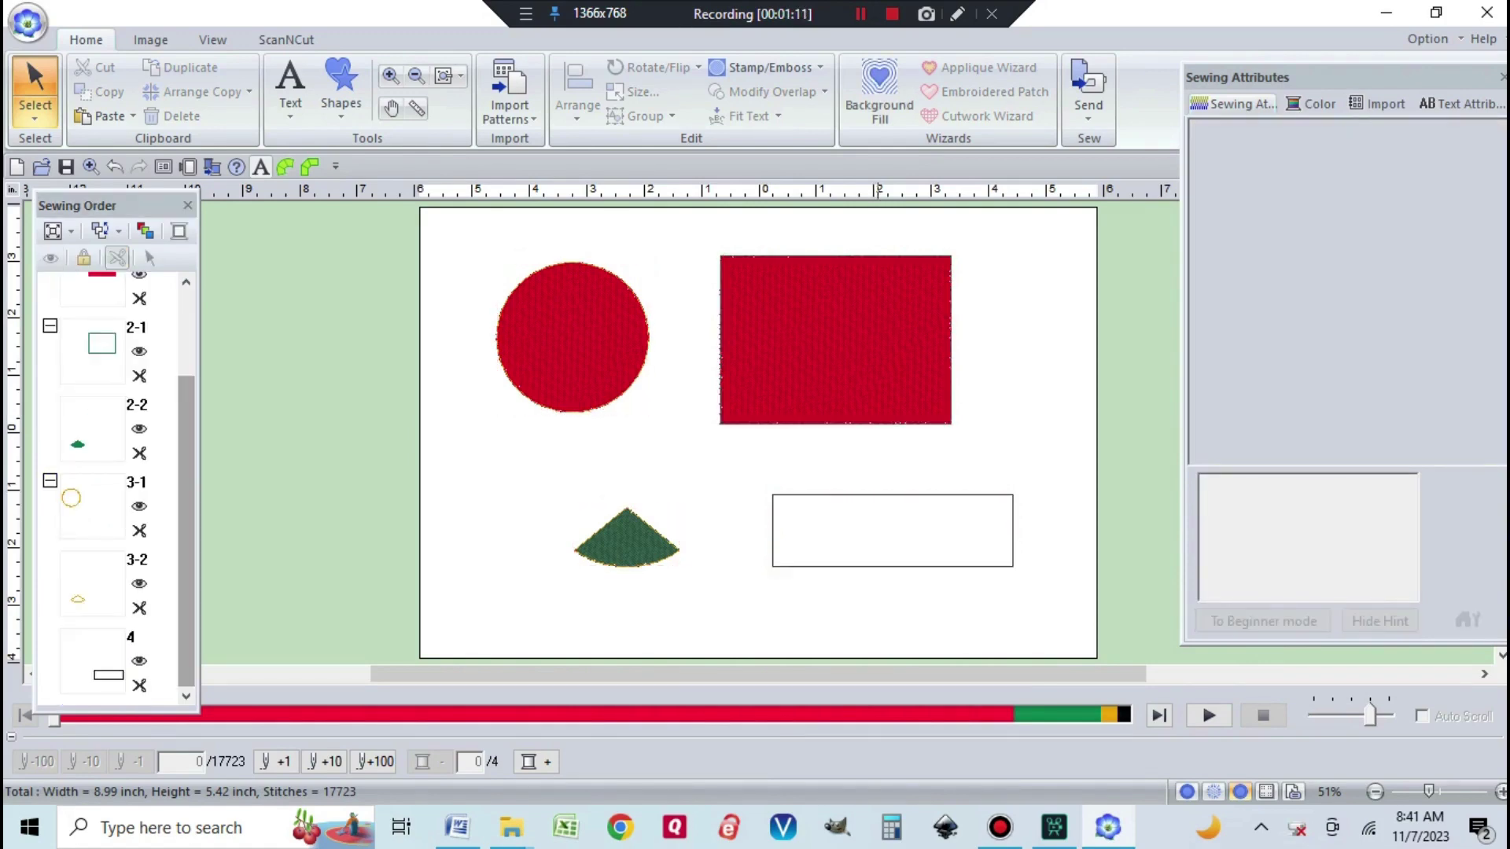
# Step: Split the outline of the unfilled black rectangle at its upper-left corner point
pyautogui.click(92, 661)
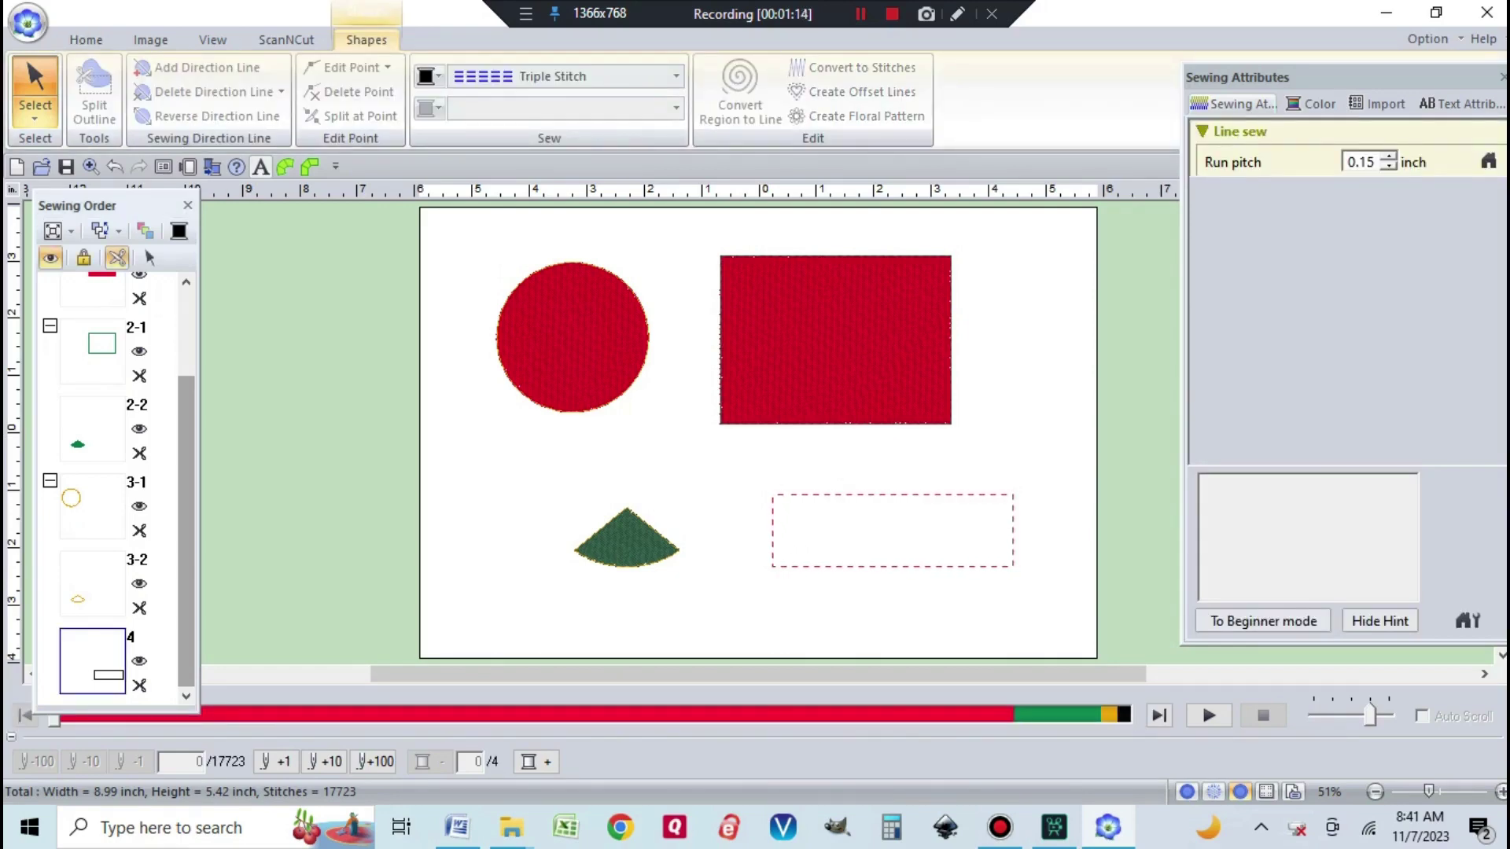
pyautogui.rightClick(93, 419)
pyautogui.click(169, 434)
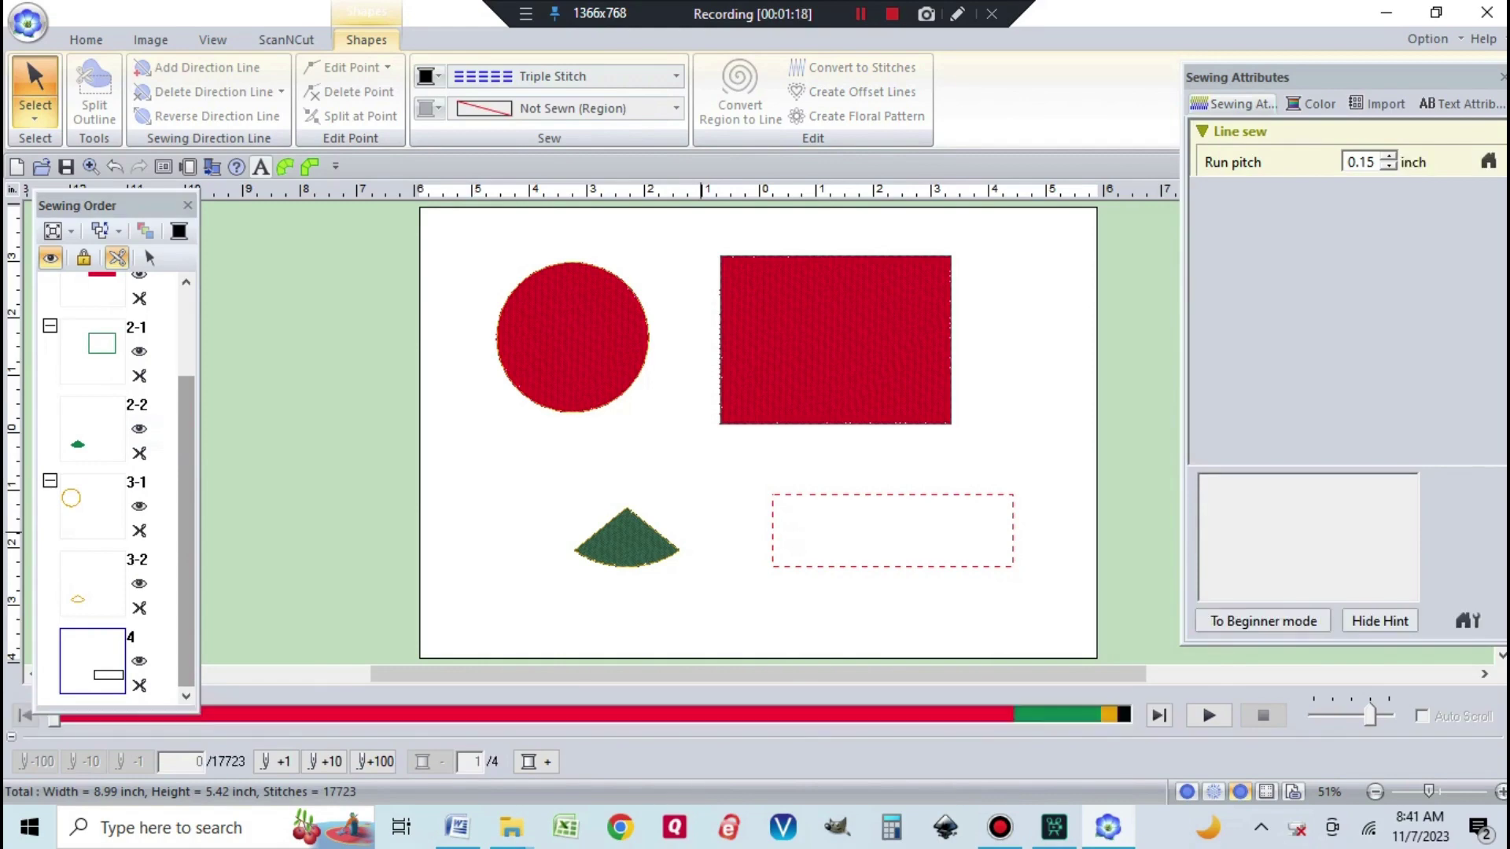
pyautogui.click(772, 532)
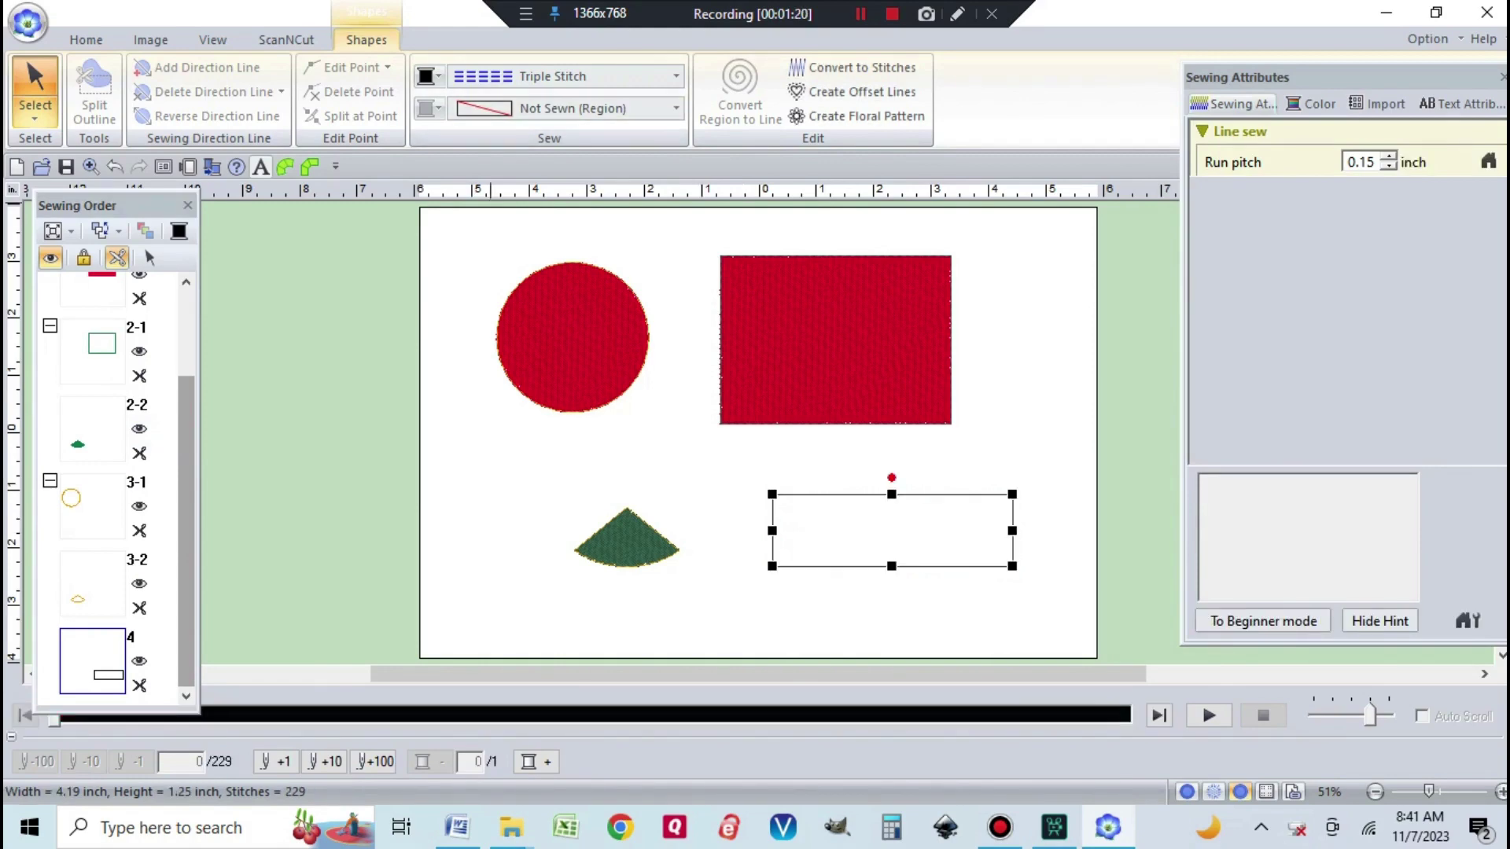
pyautogui.click(35, 112)
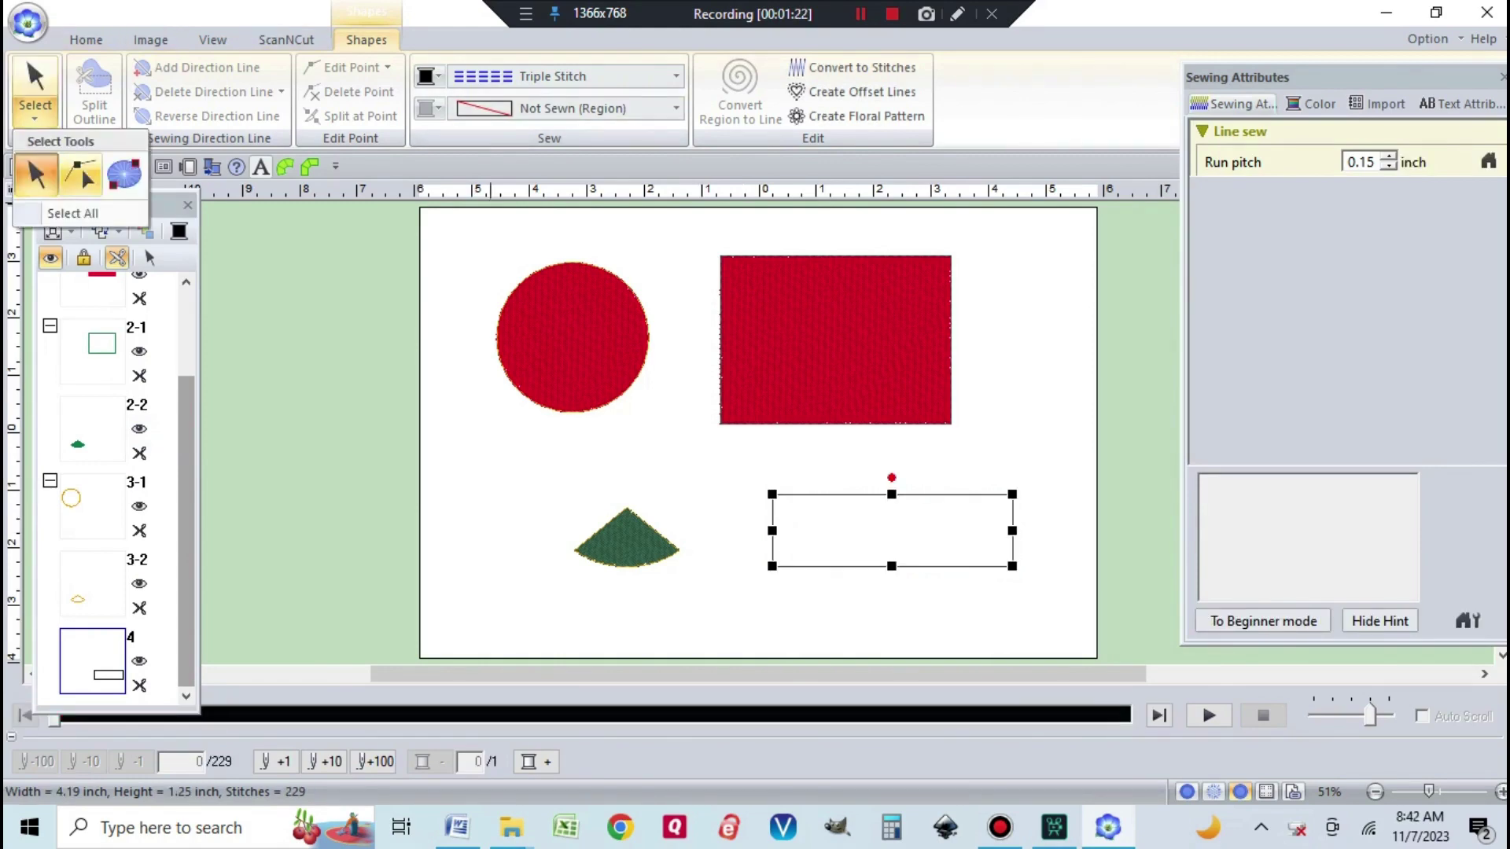
pyautogui.click(80, 176)
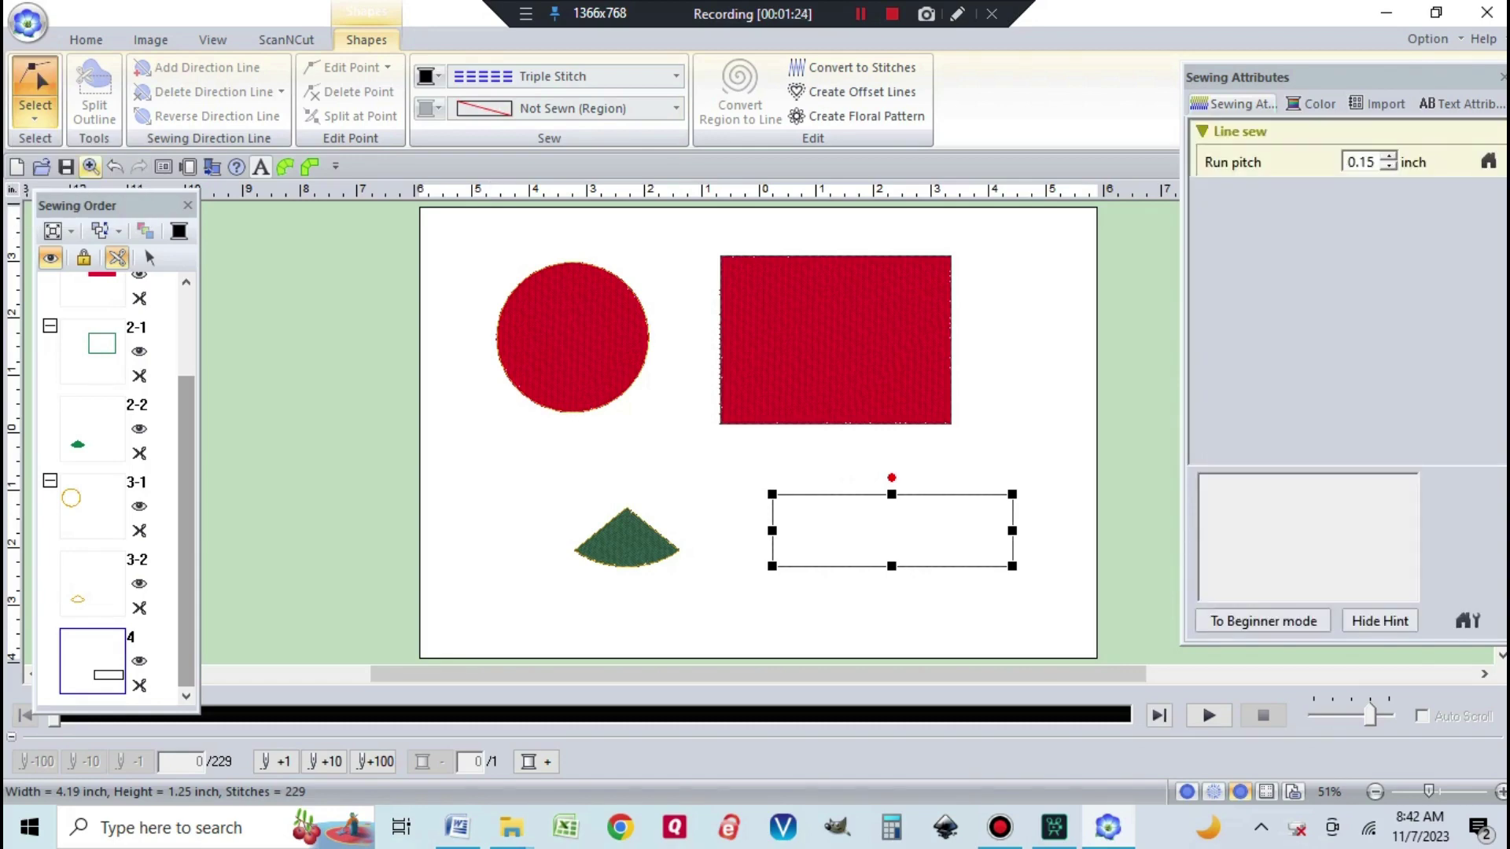
pyautogui.click(773, 531)
pyautogui.click(773, 495)
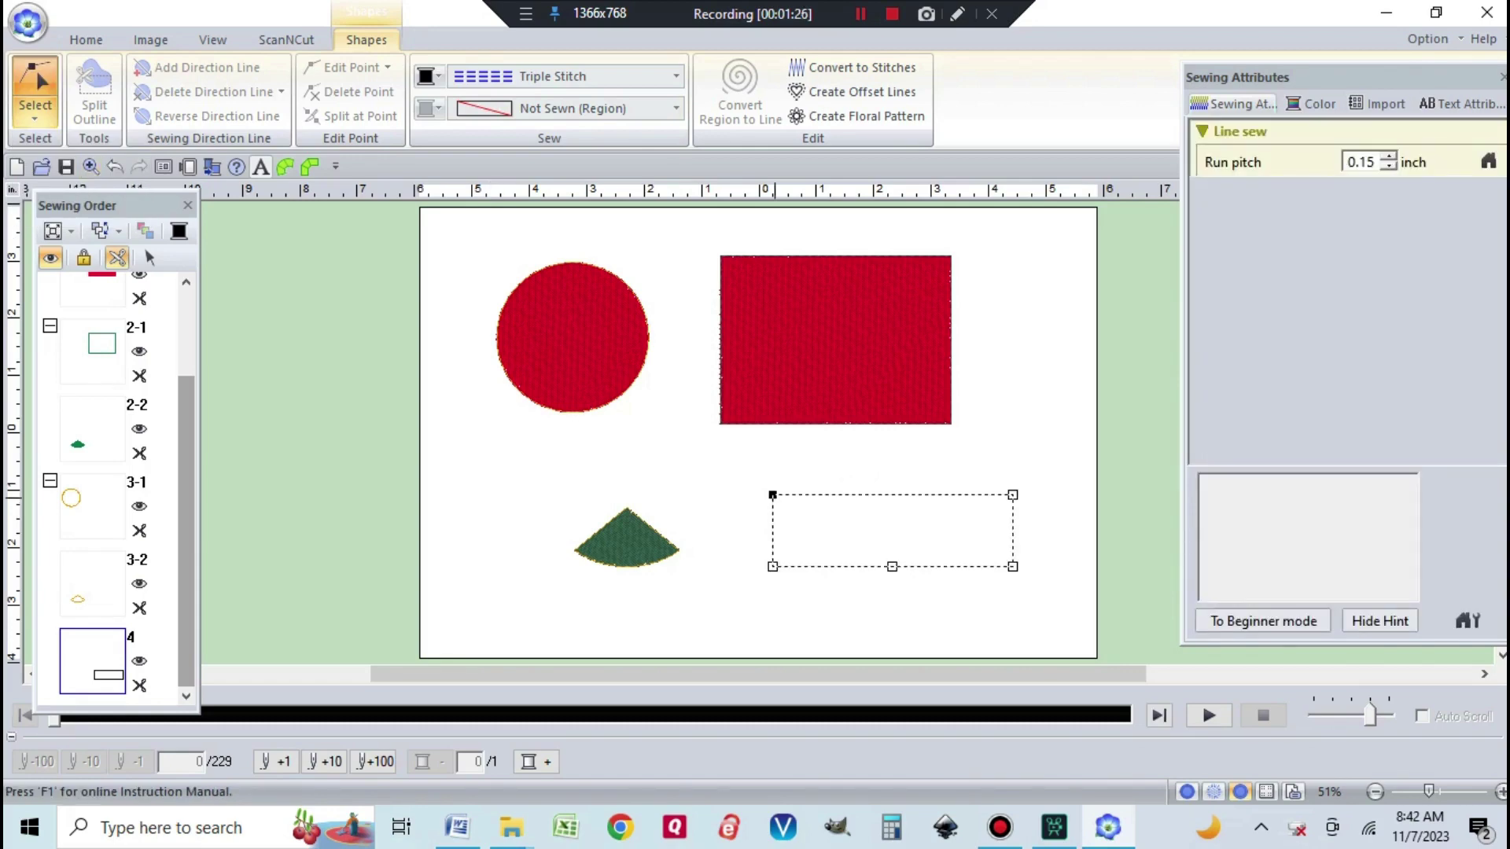
pyautogui.click(360, 116)
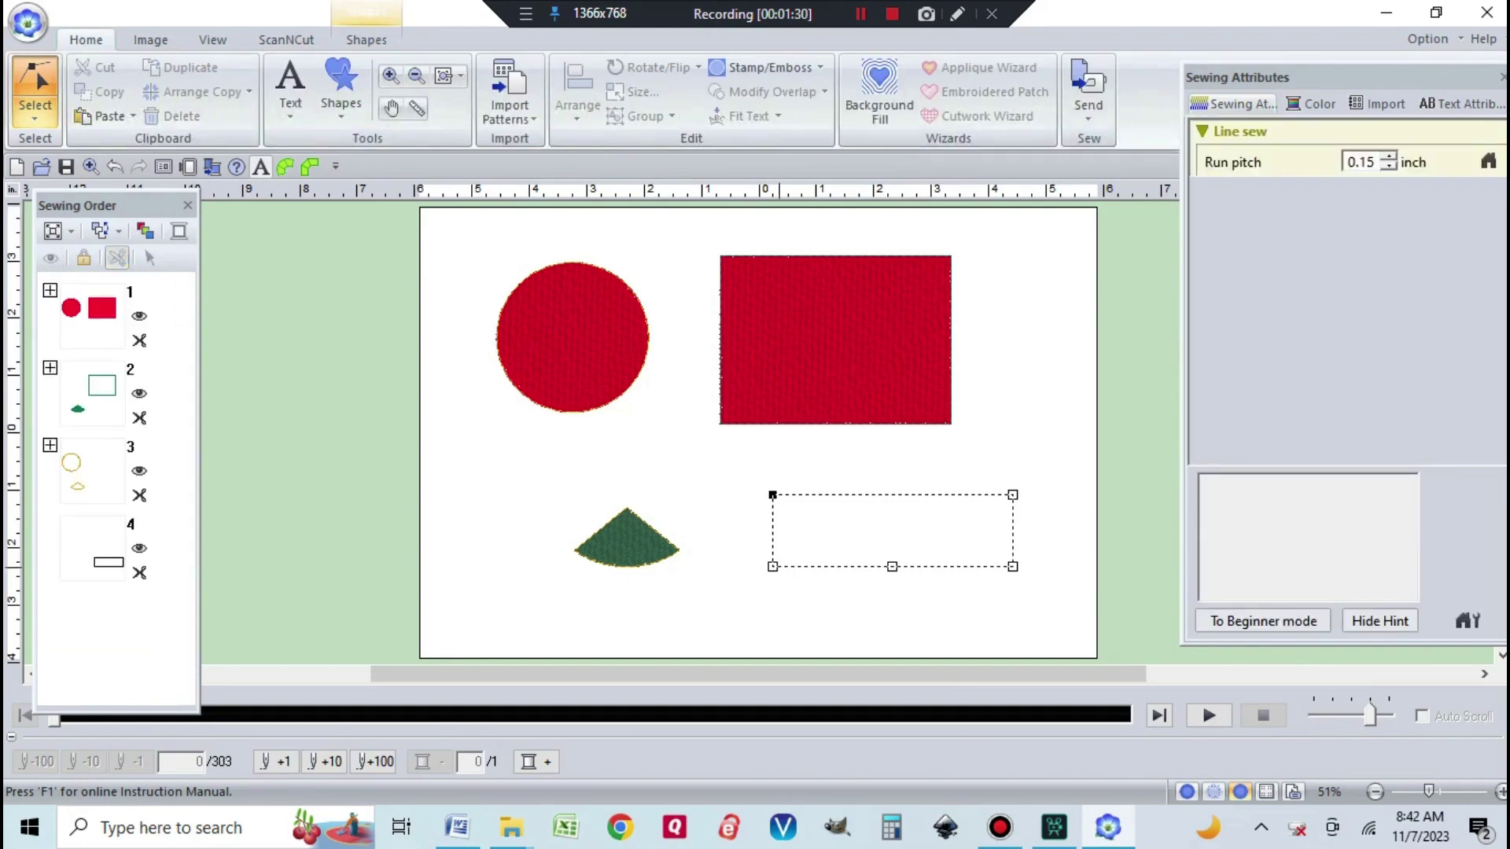
# Step: Split the unfilled rectangle's outline at its remaining three corner points to separate its four sides
pyautogui.click(778, 567)
pyautogui.click(772, 567)
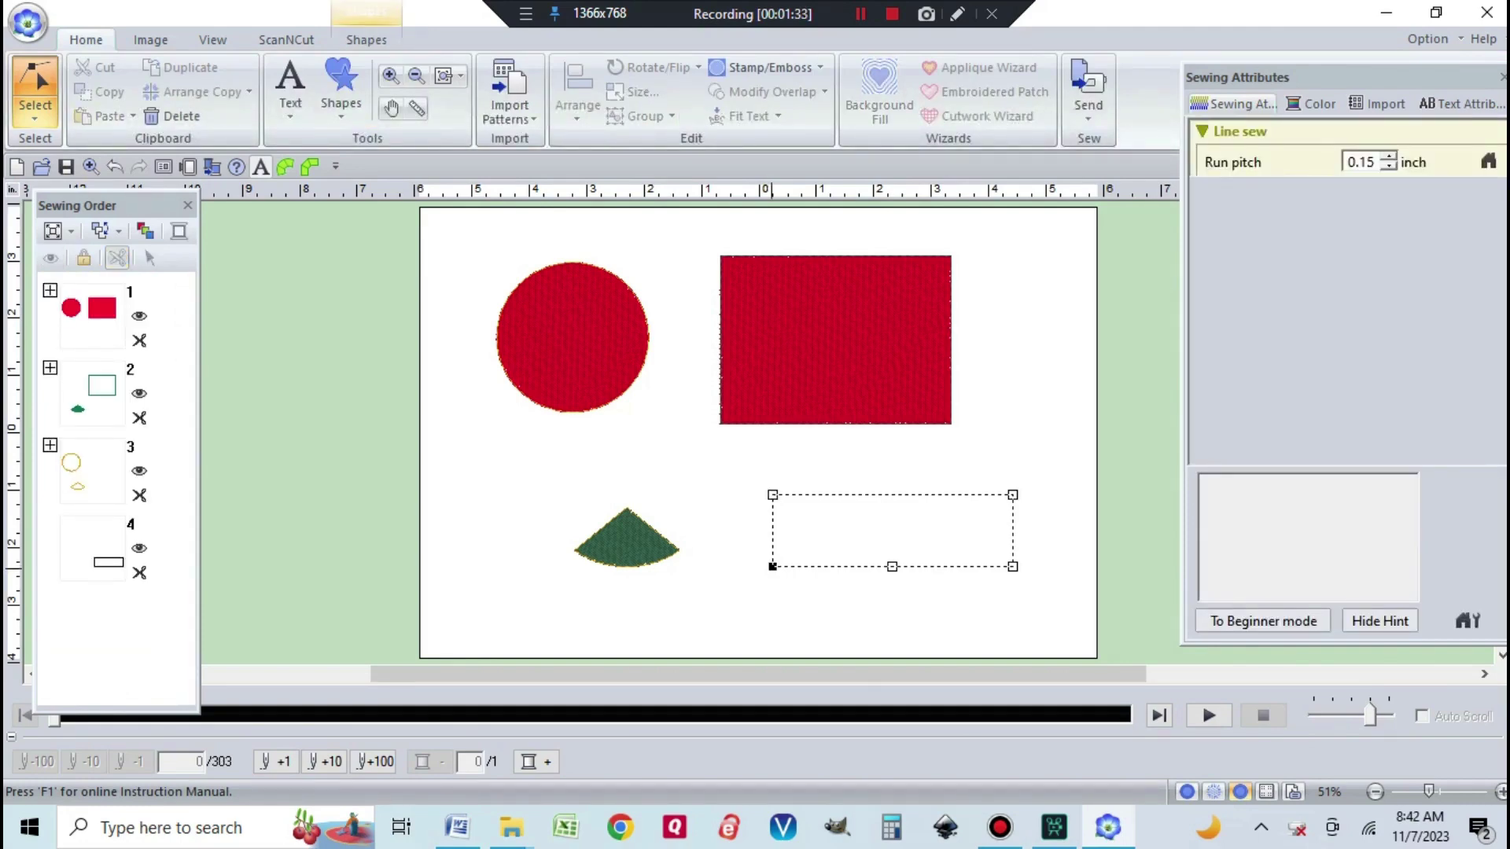
pyautogui.click(366, 40)
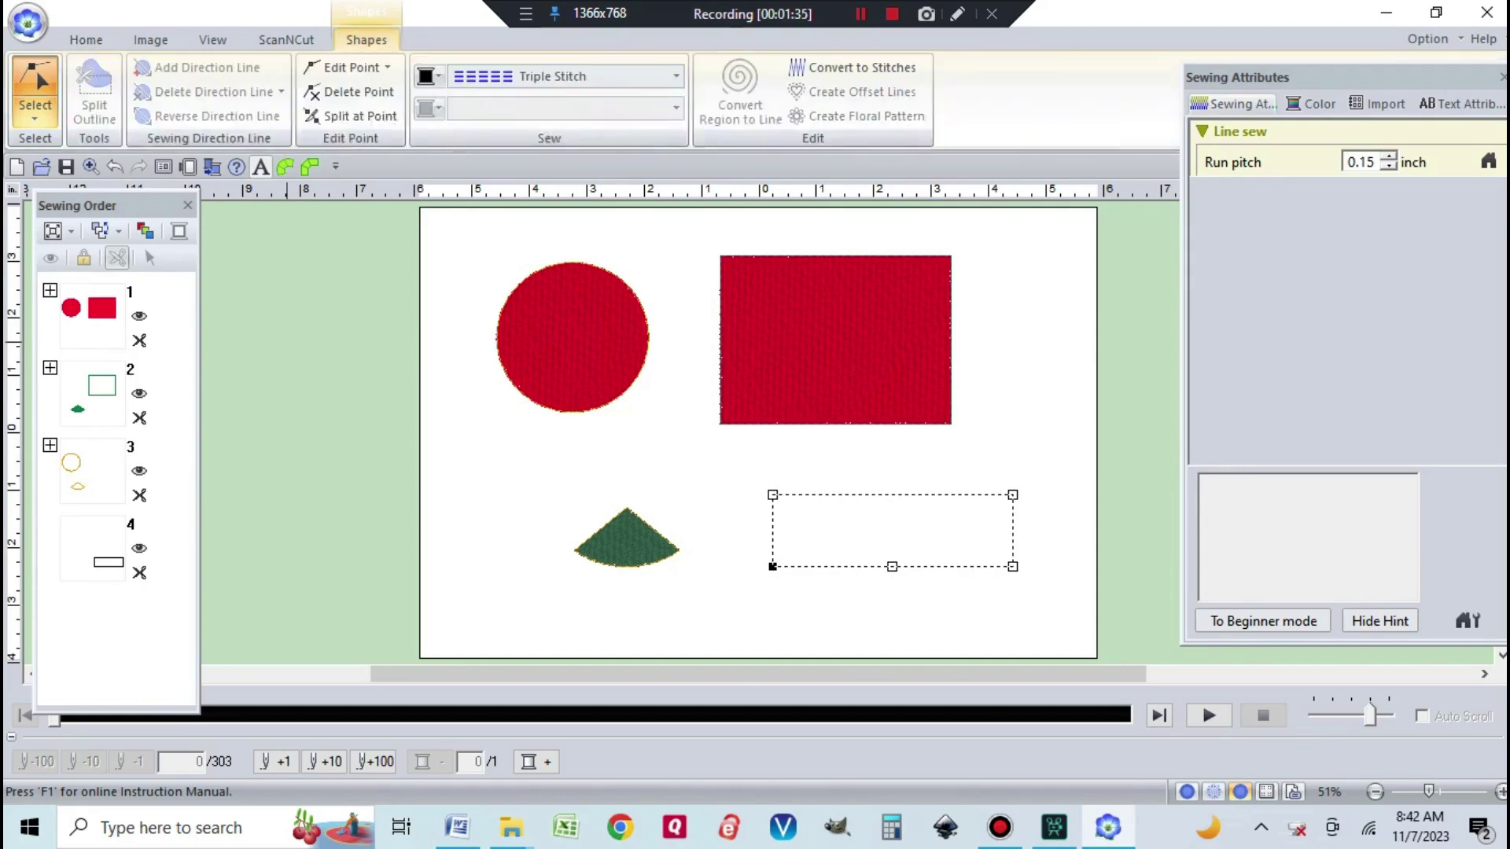
pyautogui.click(350, 115)
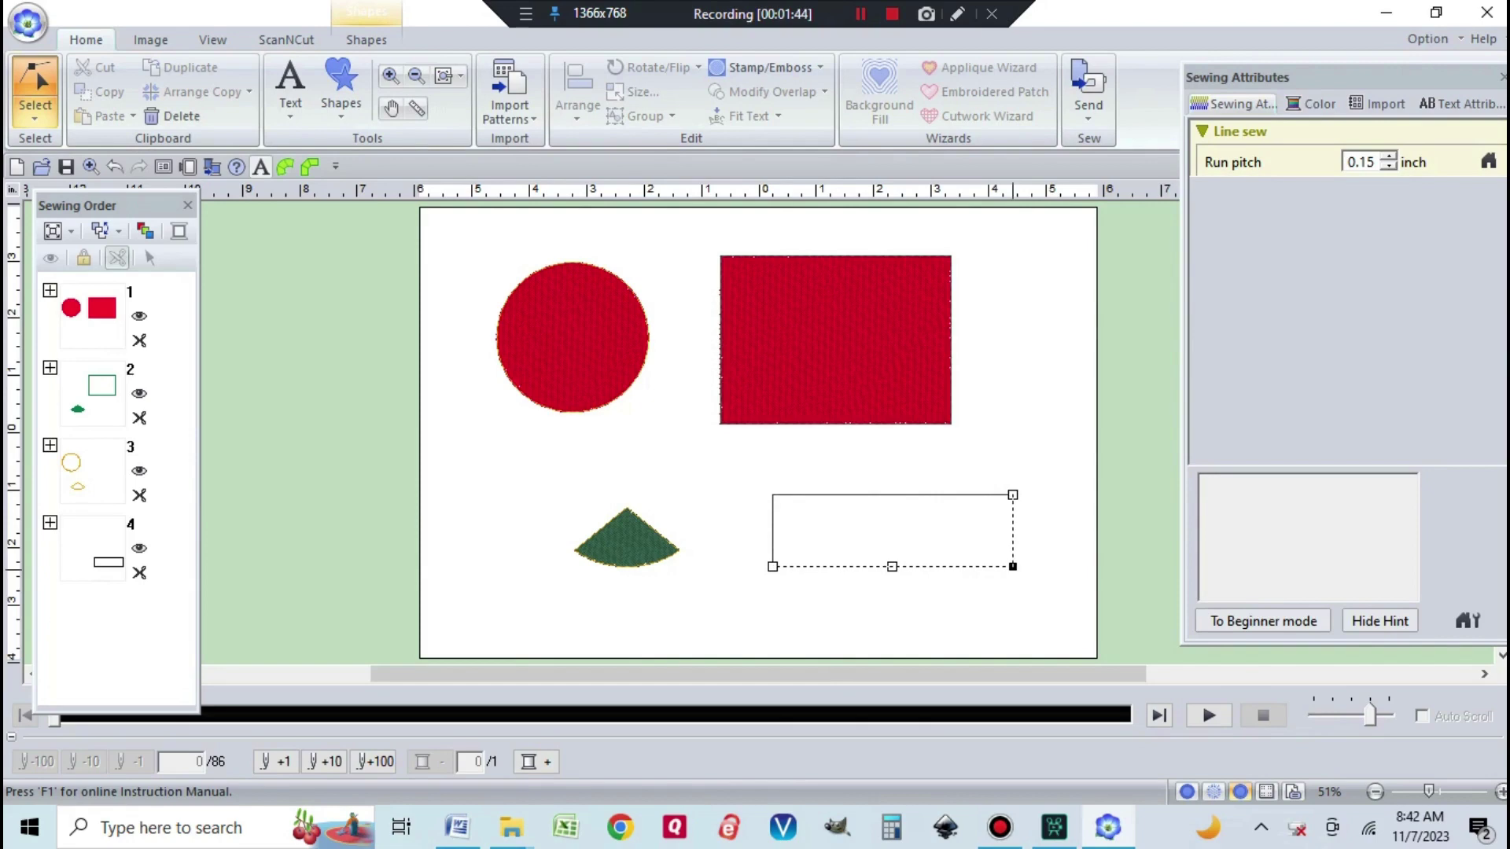
pyautogui.click(366, 39)
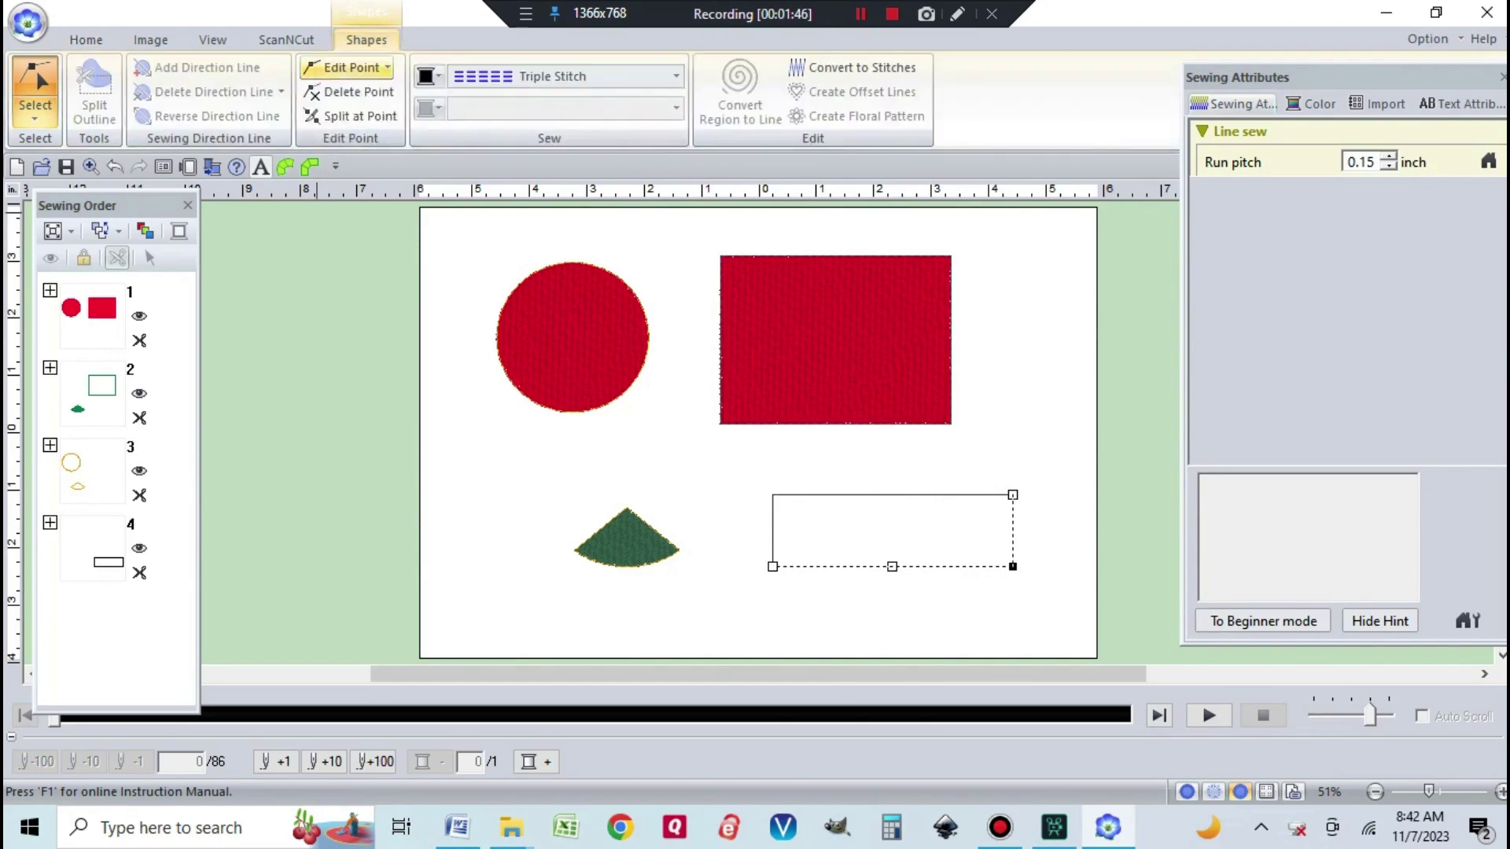
pyautogui.click(350, 117)
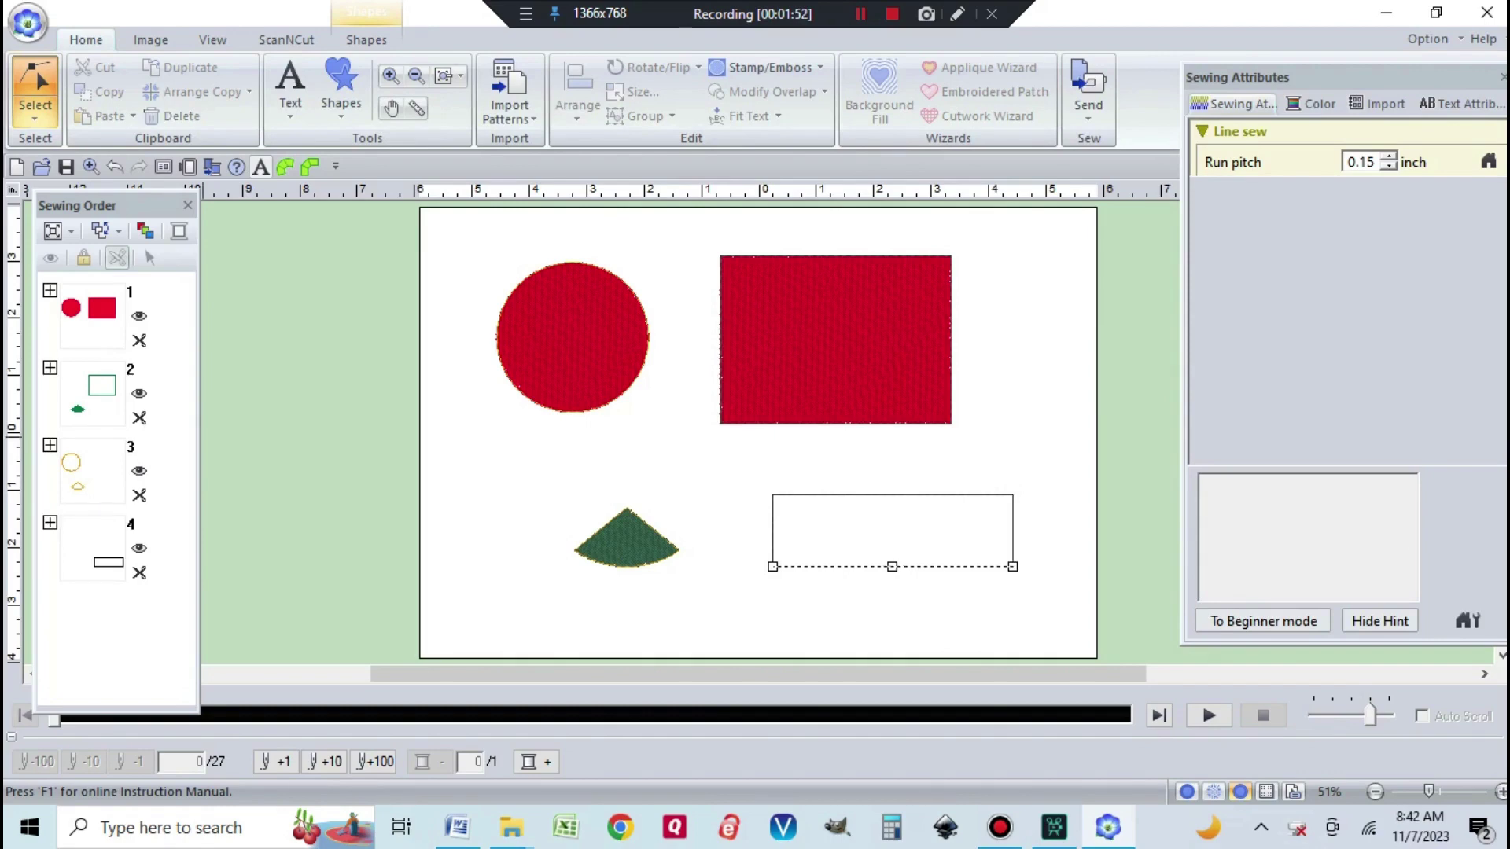
# Step: Delete the right vertical side of the split rectangle, selecting it from the black group in the sewing order
pyautogui.click(49, 522)
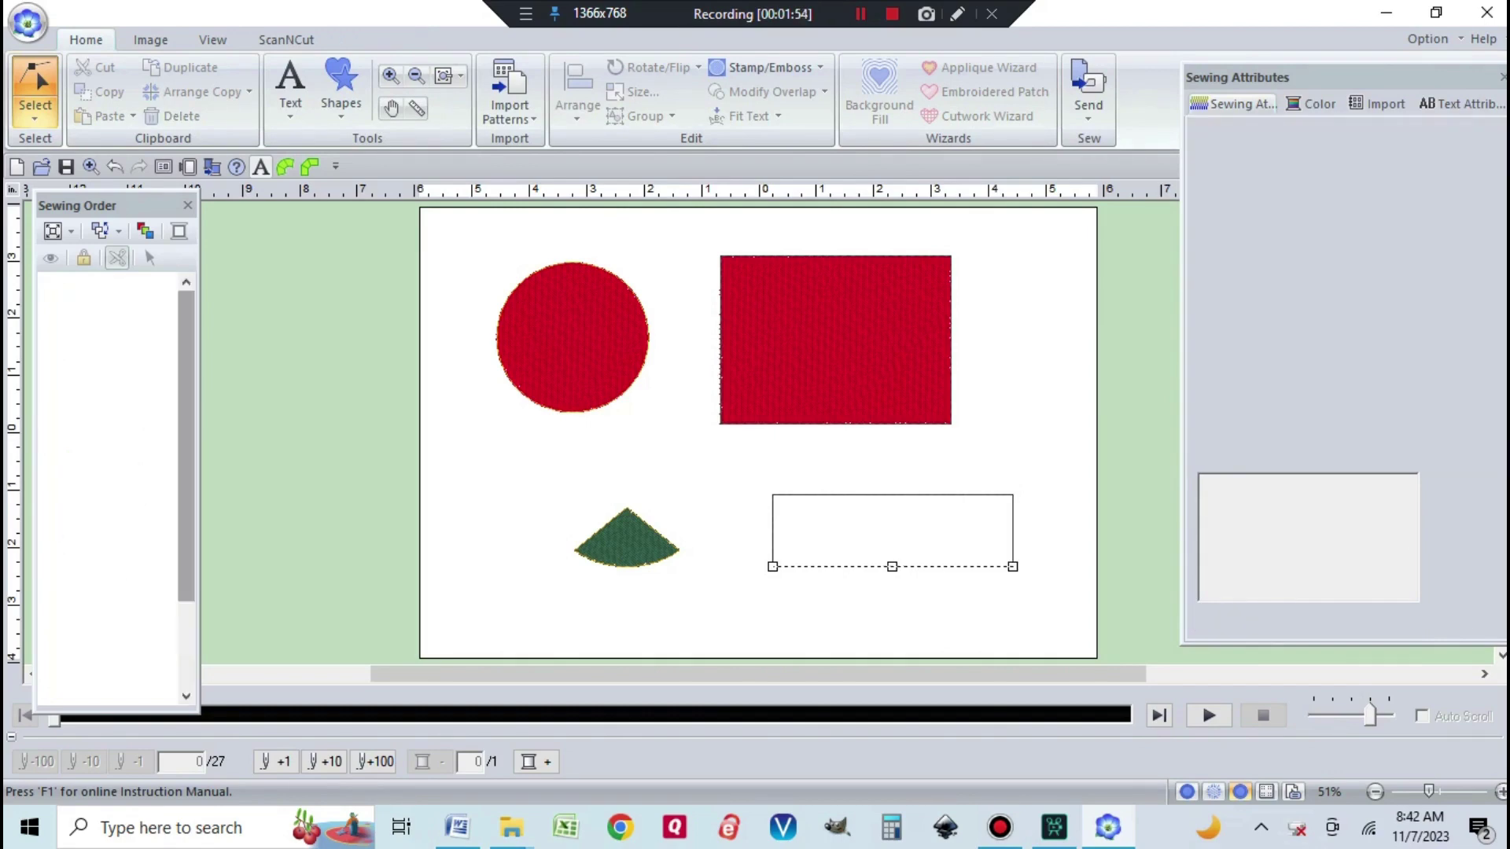
pyautogui.moveTo(186, 449); pyautogui.dragTo(186, 536)
pyautogui.click(93, 506)
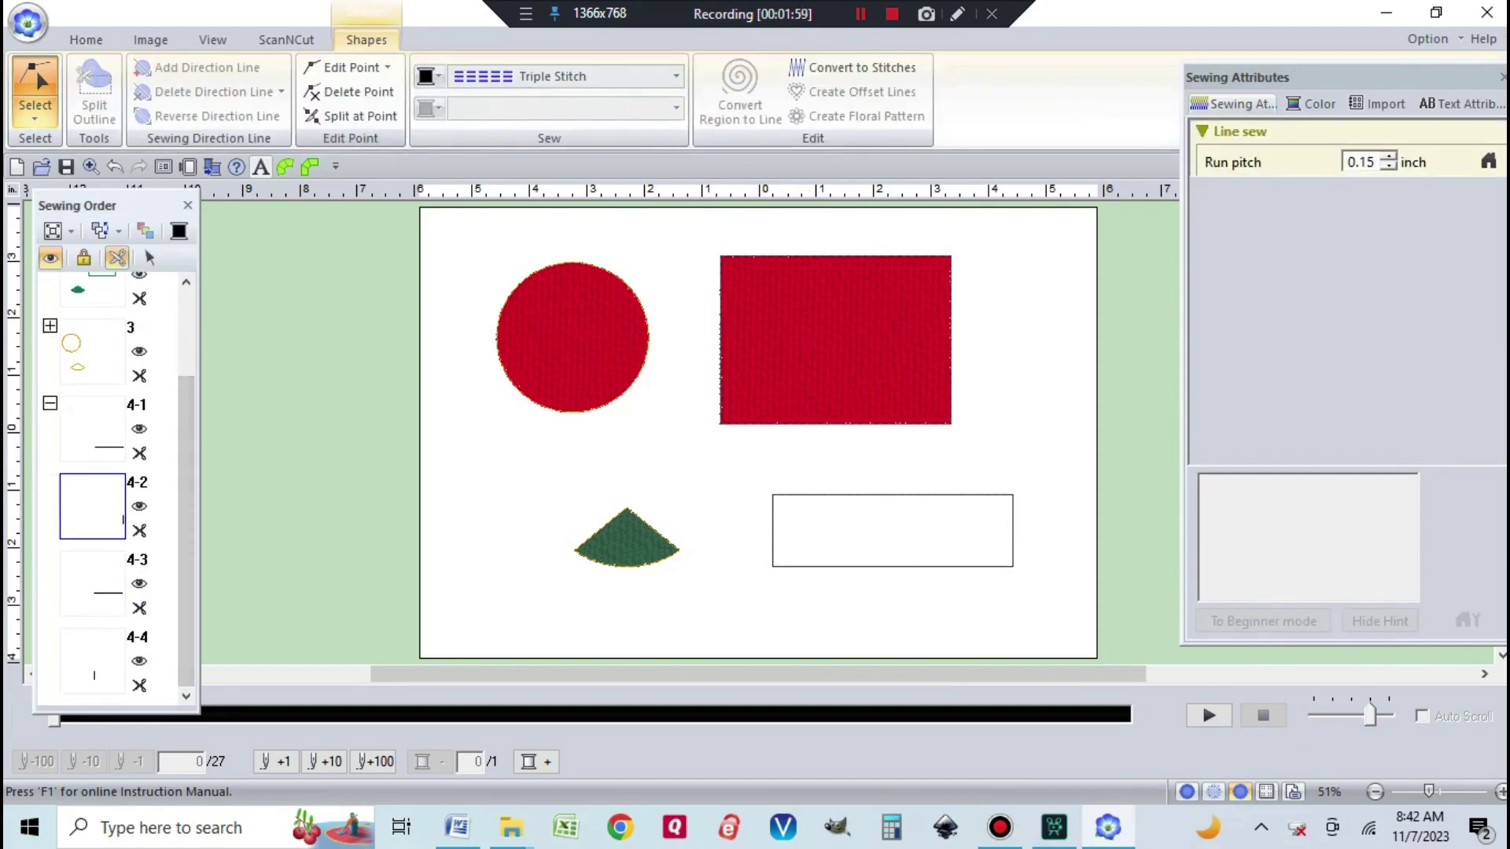
pyautogui.rightClick(119, 521)
pyautogui.click(195, 532)
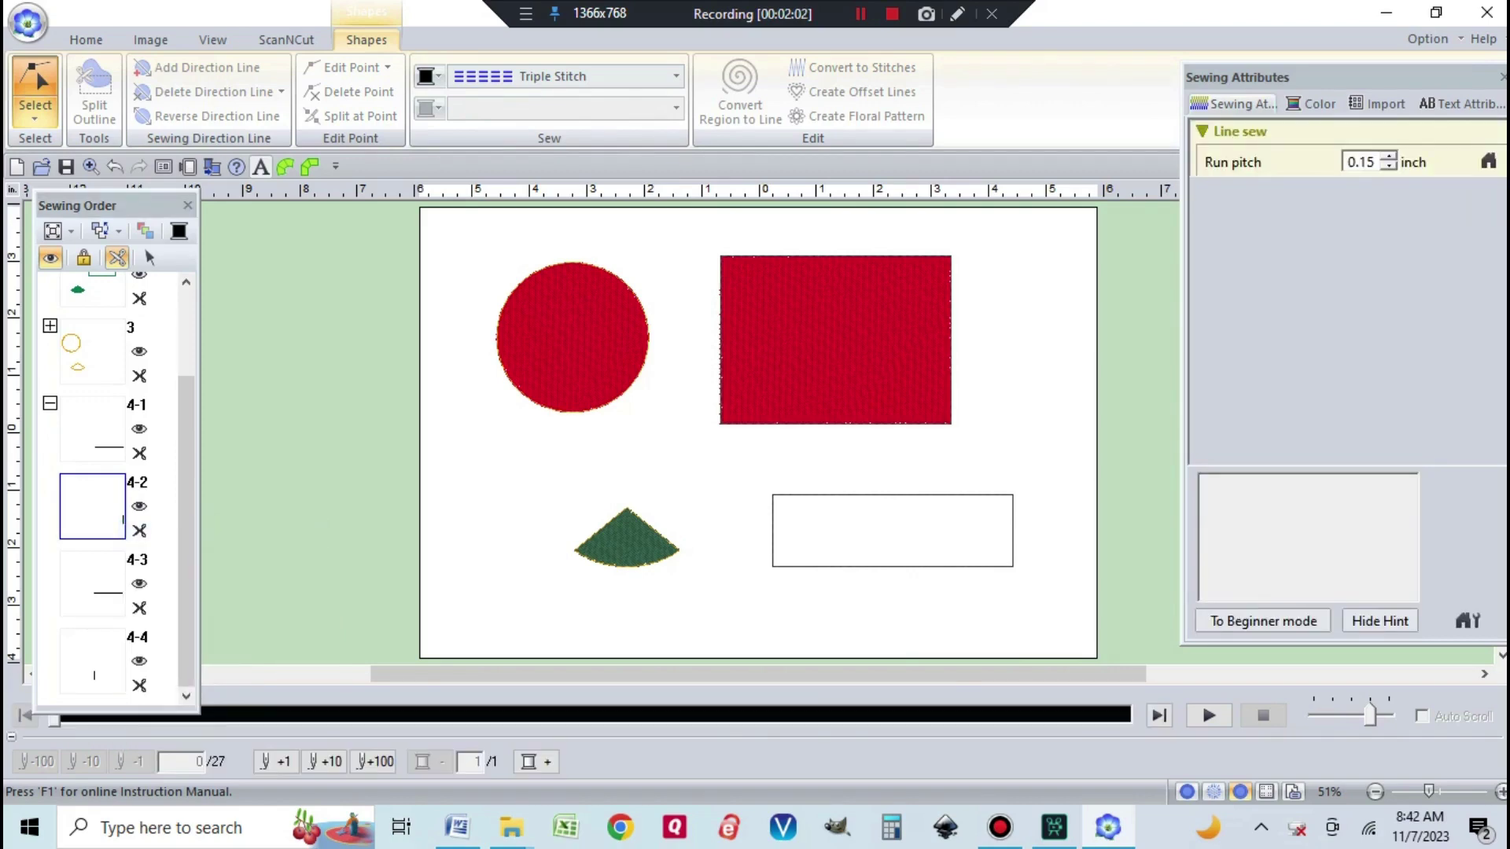
pyautogui.click(35, 68)
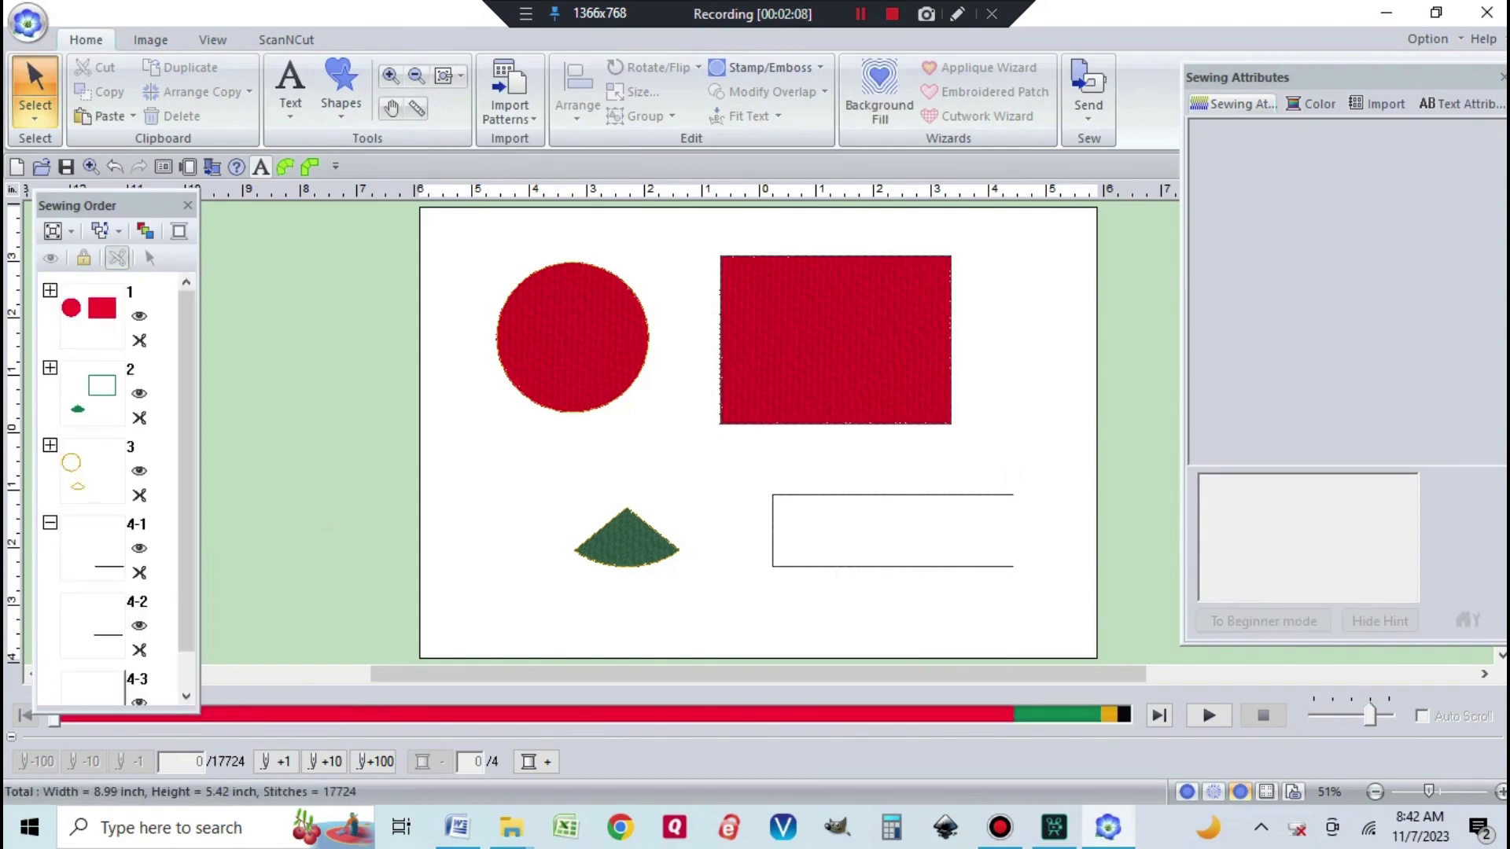
# Step: Delete the left vertical side of the split rectangle, leaving only its two horizontal lines
pyautogui.moveTo(186, 472); pyautogui.dragTo(187, 507)
pyautogui.click(93, 663)
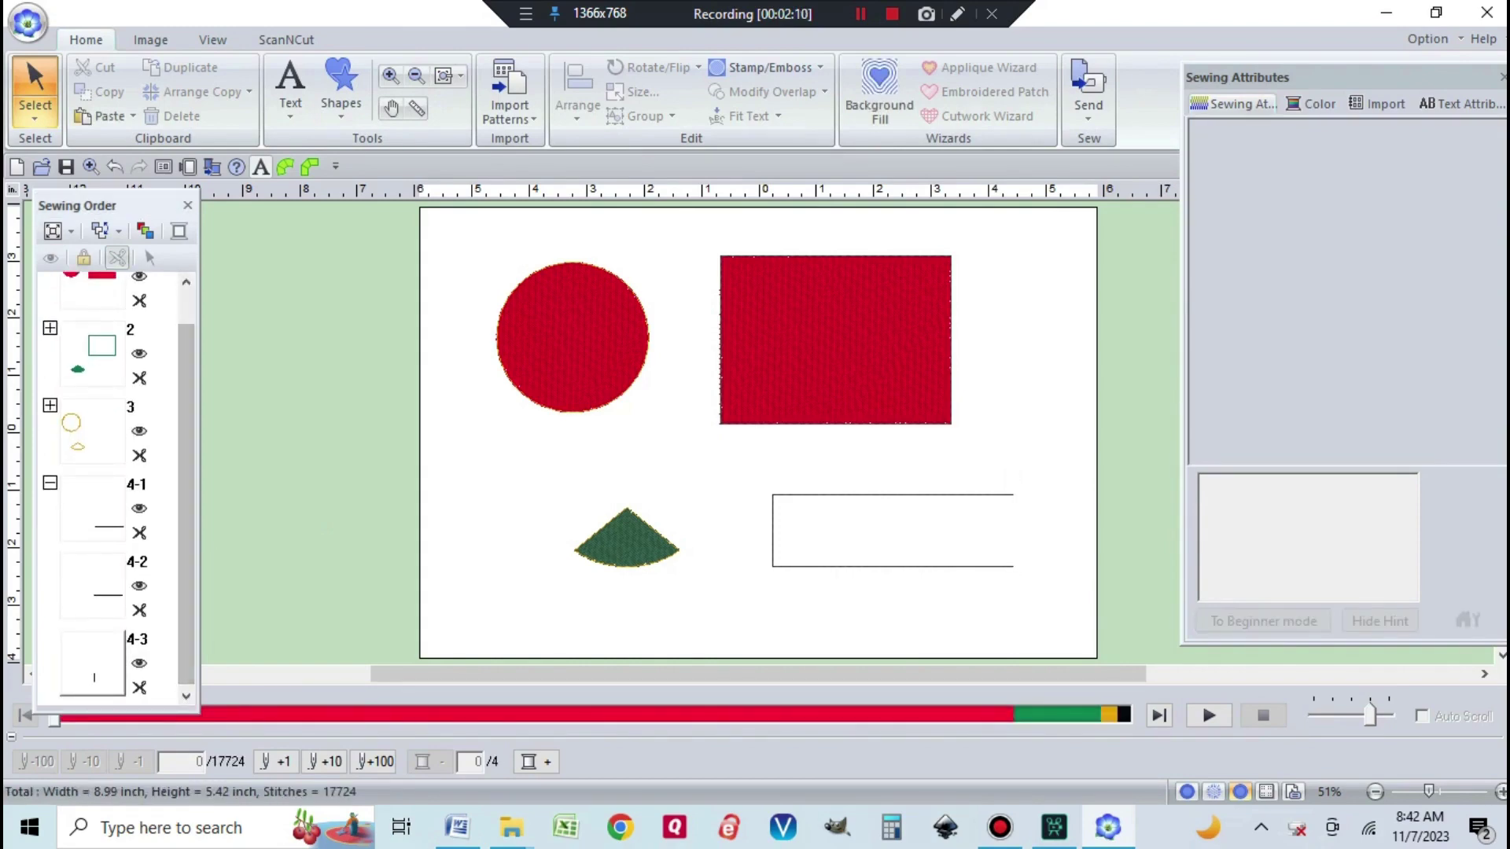
pyautogui.rightClick(78, 417)
pyautogui.click(118, 428)
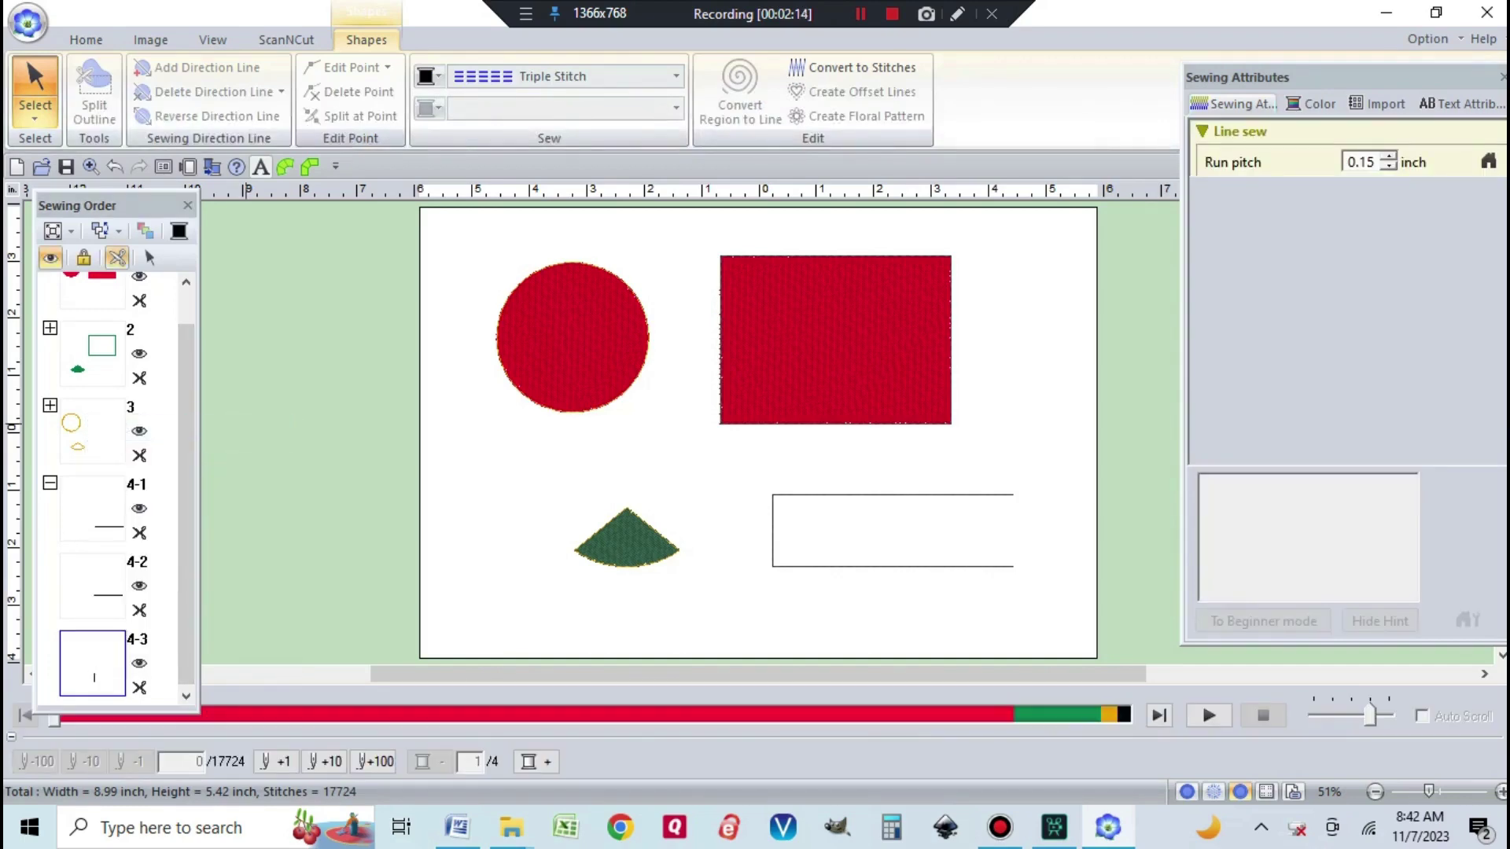
pyautogui.press('Delete')
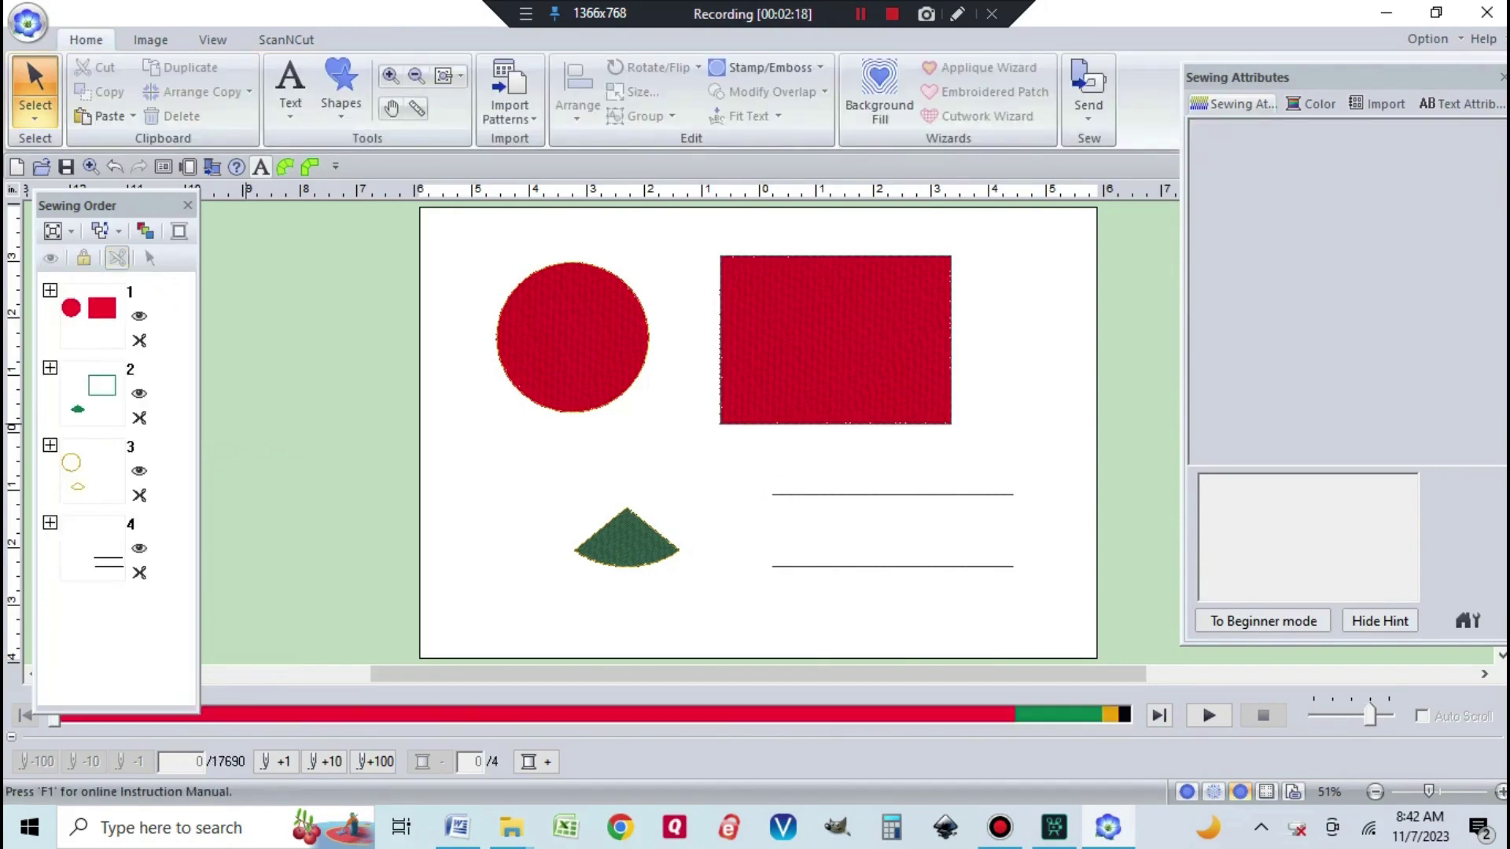
# Step: Set the two remaining horizontal lines to Running Stitch and change their thread color to green
pyautogui.click(92, 549)
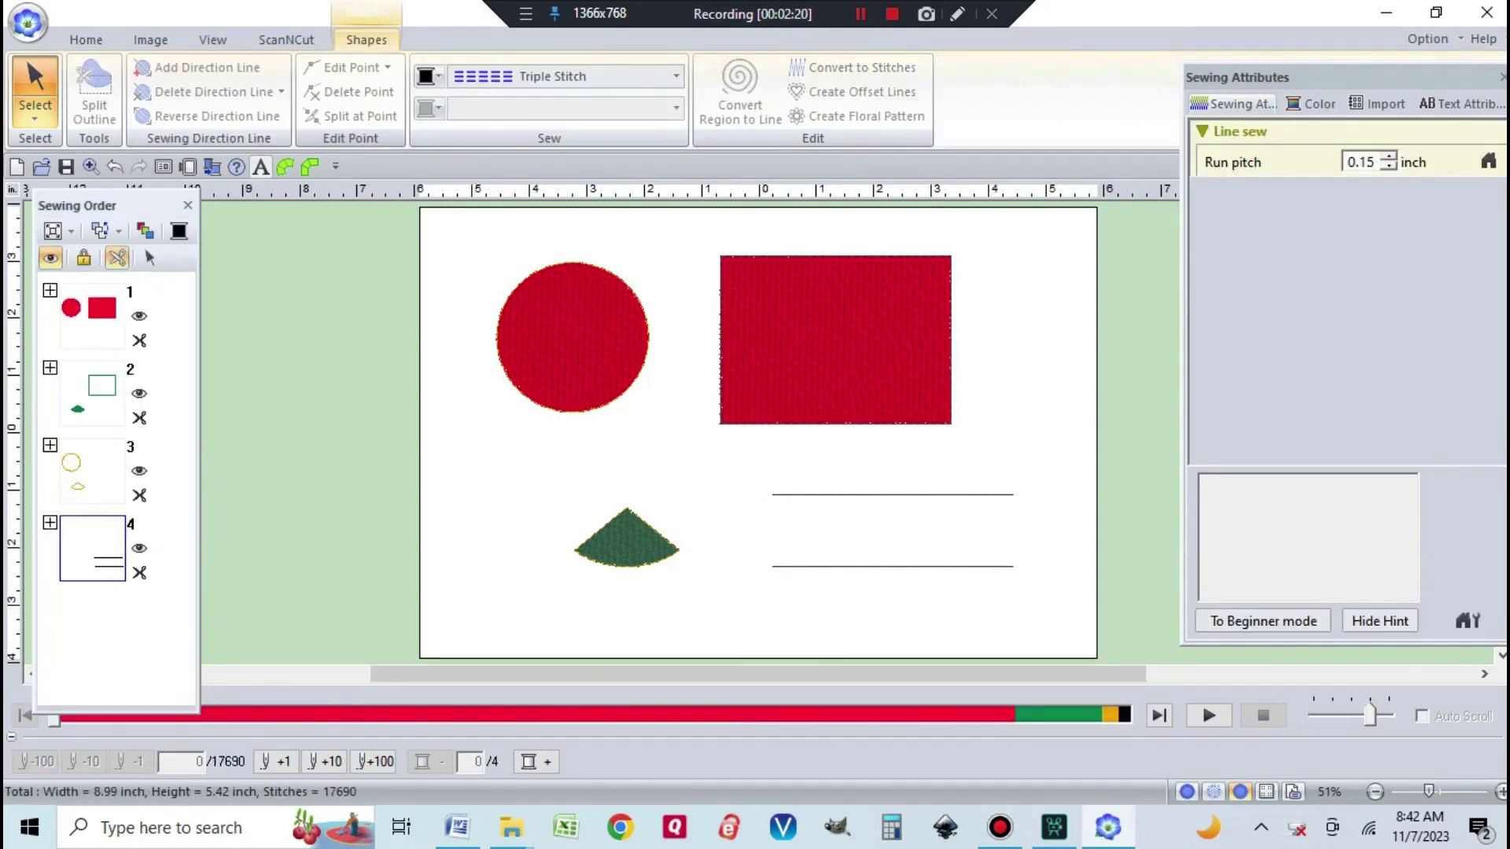
pyautogui.rightClick(107, 548)
pyautogui.click(157, 563)
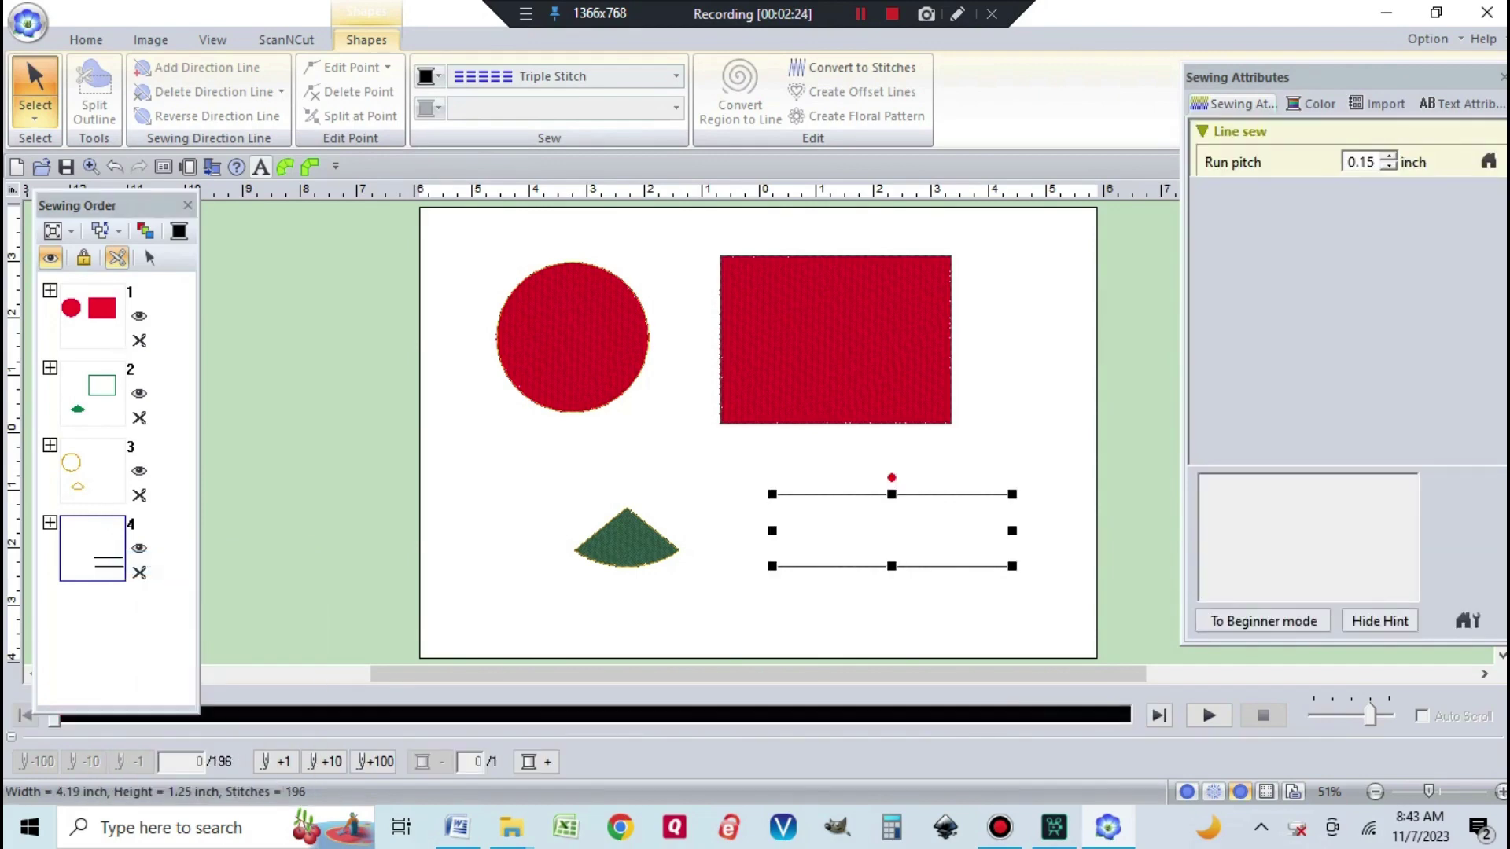
pyautogui.click(85, 39)
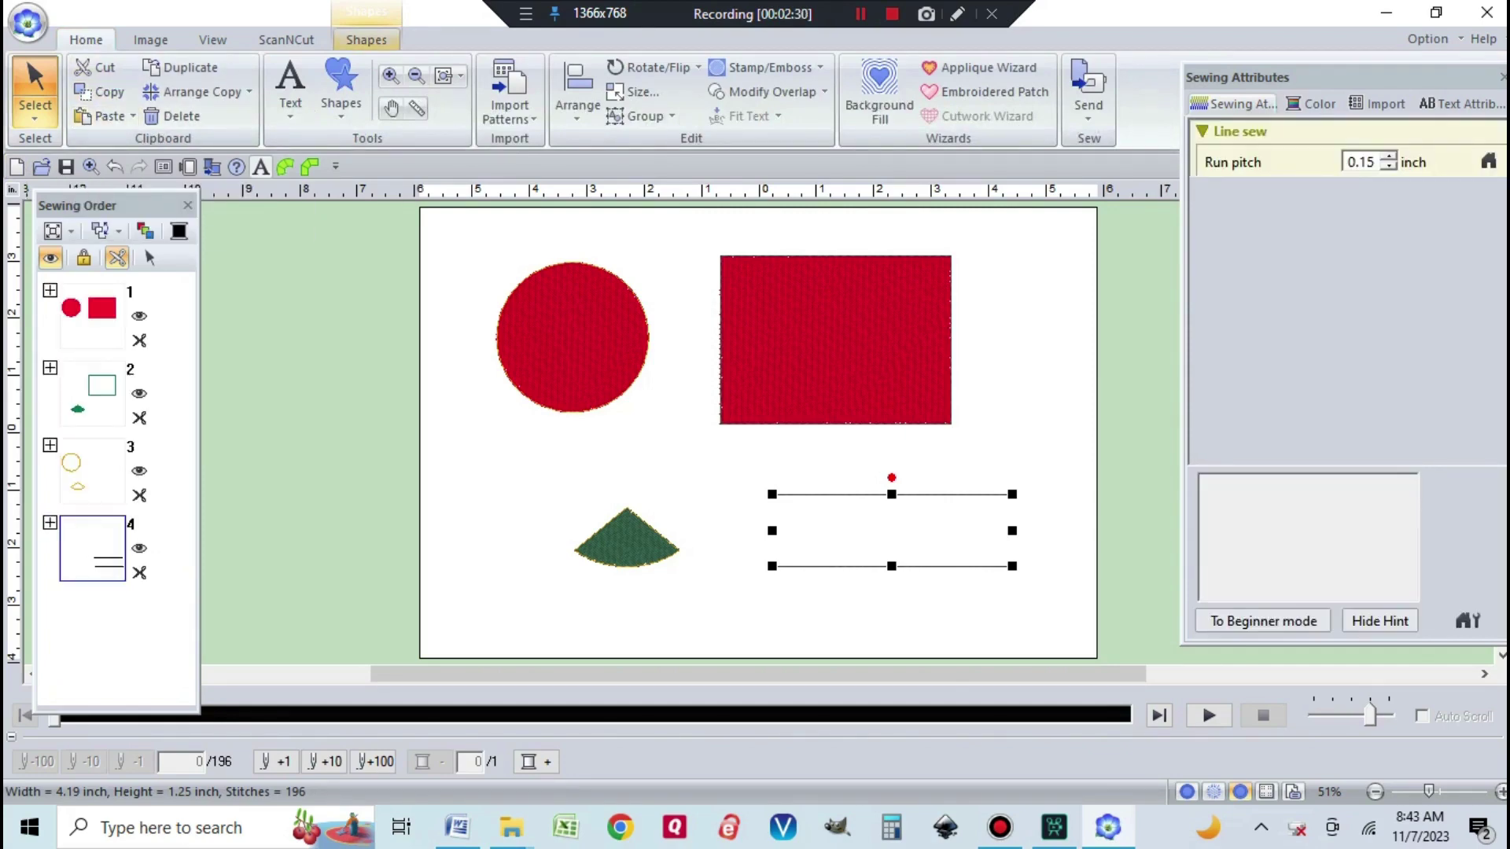
pyautogui.click(366, 40)
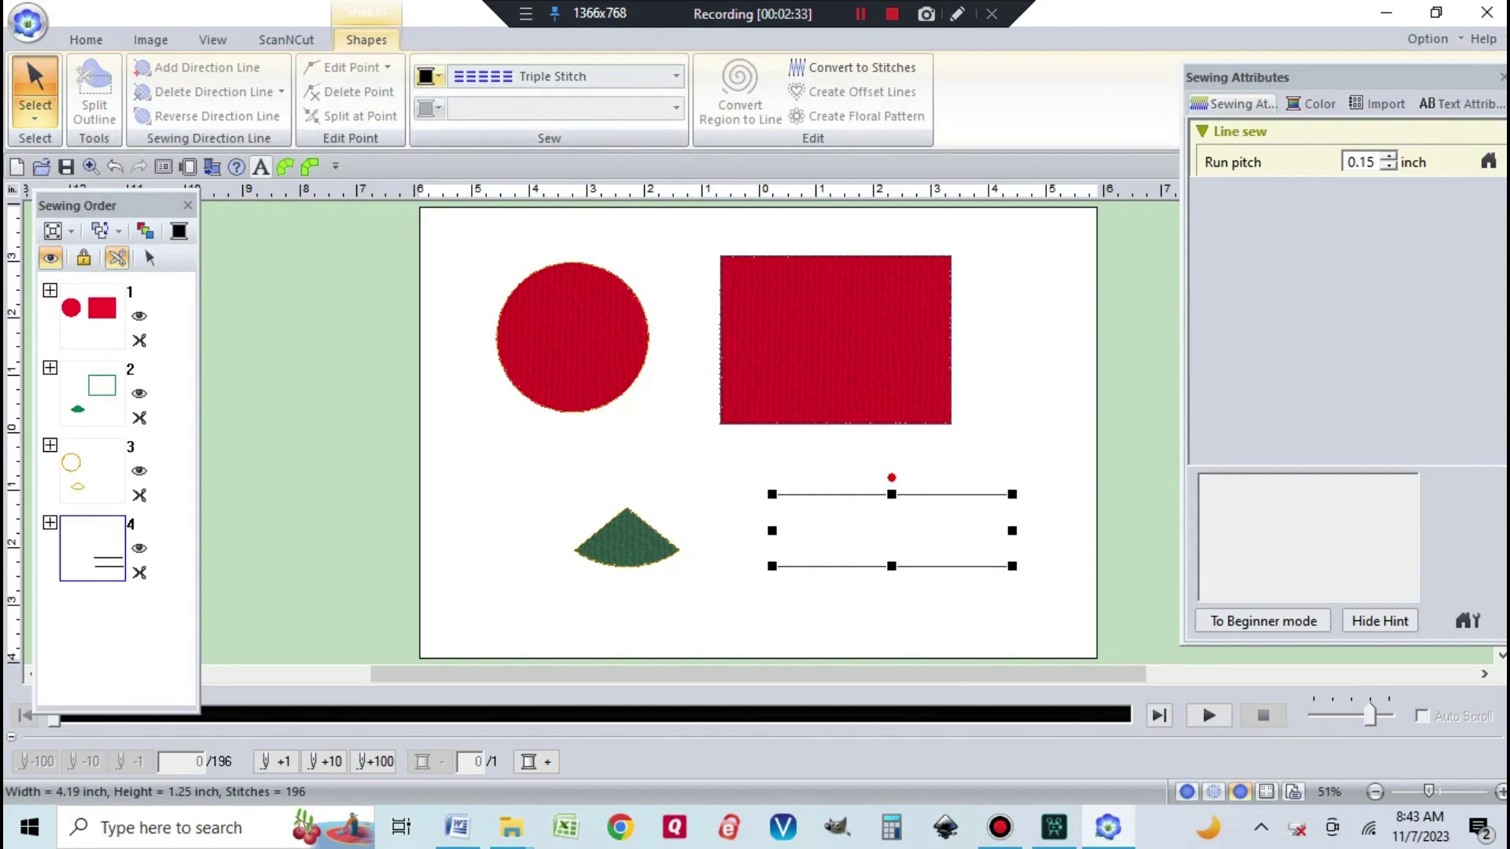
pyautogui.click(676, 77)
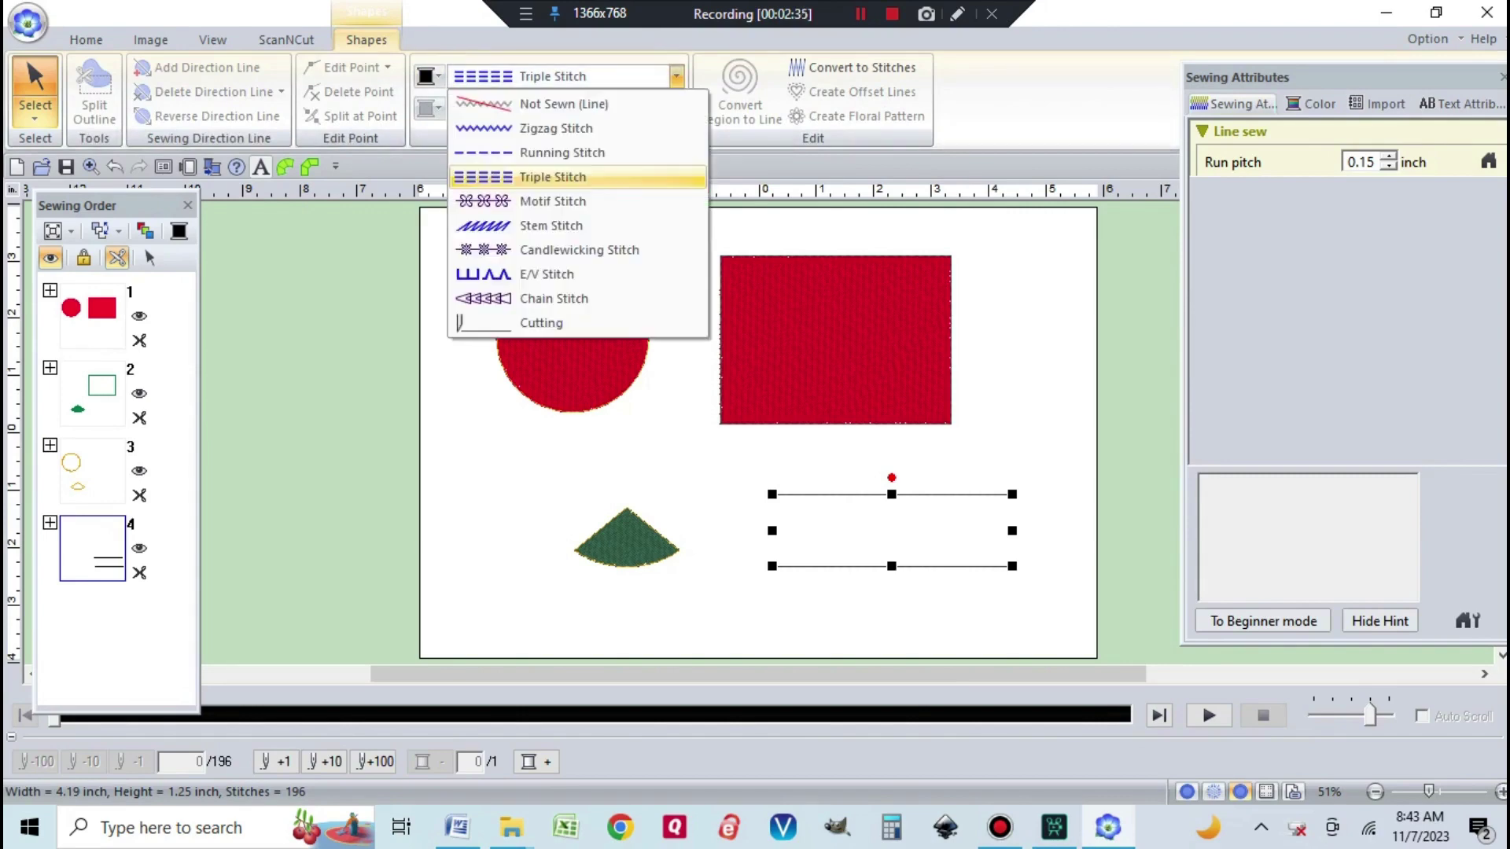
pyautogui.click(563, 152)
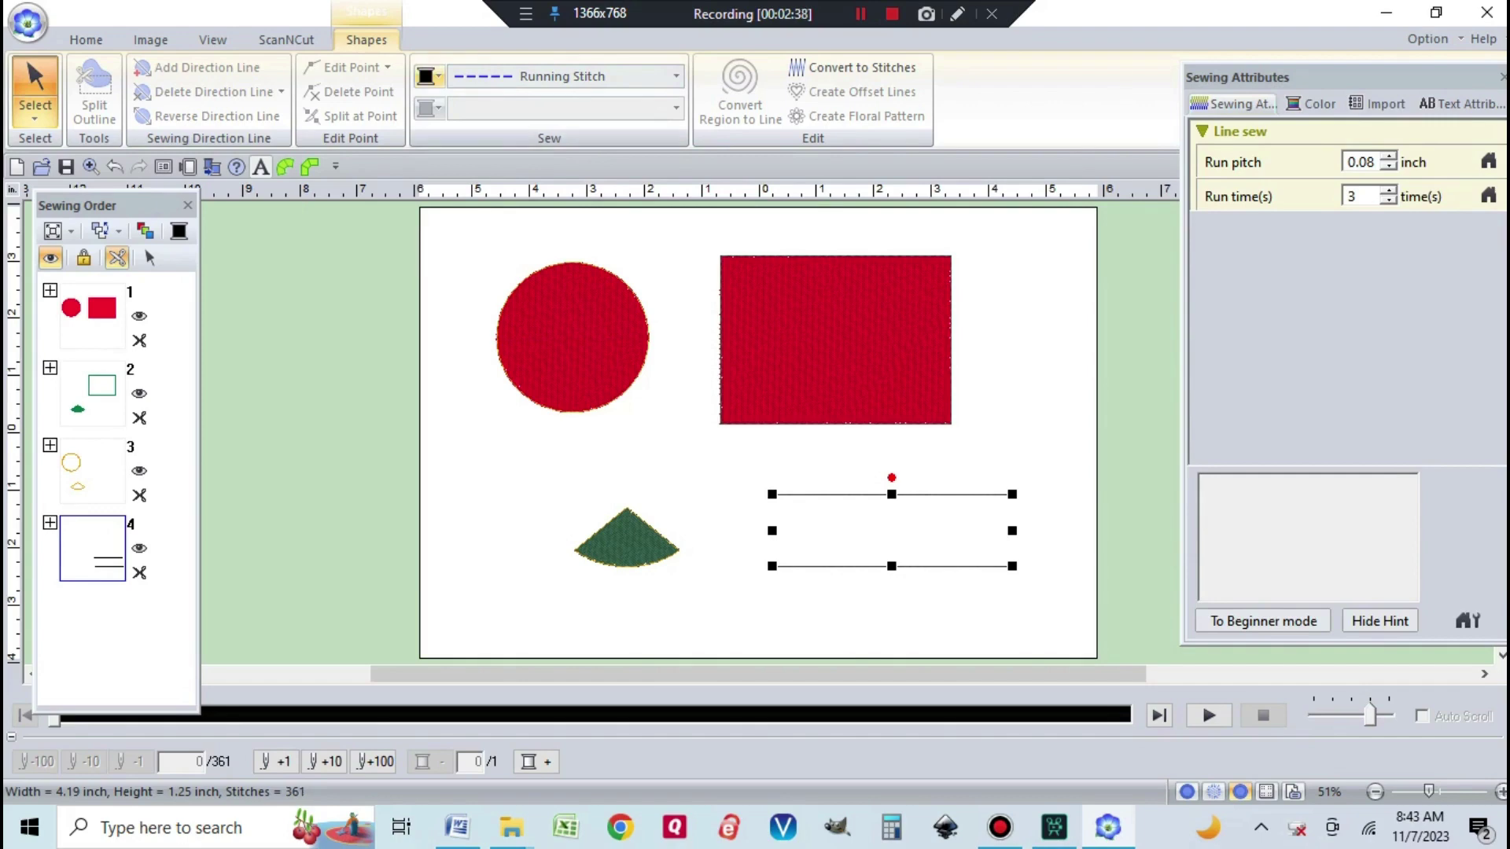
pyautogui.click(437, 76)
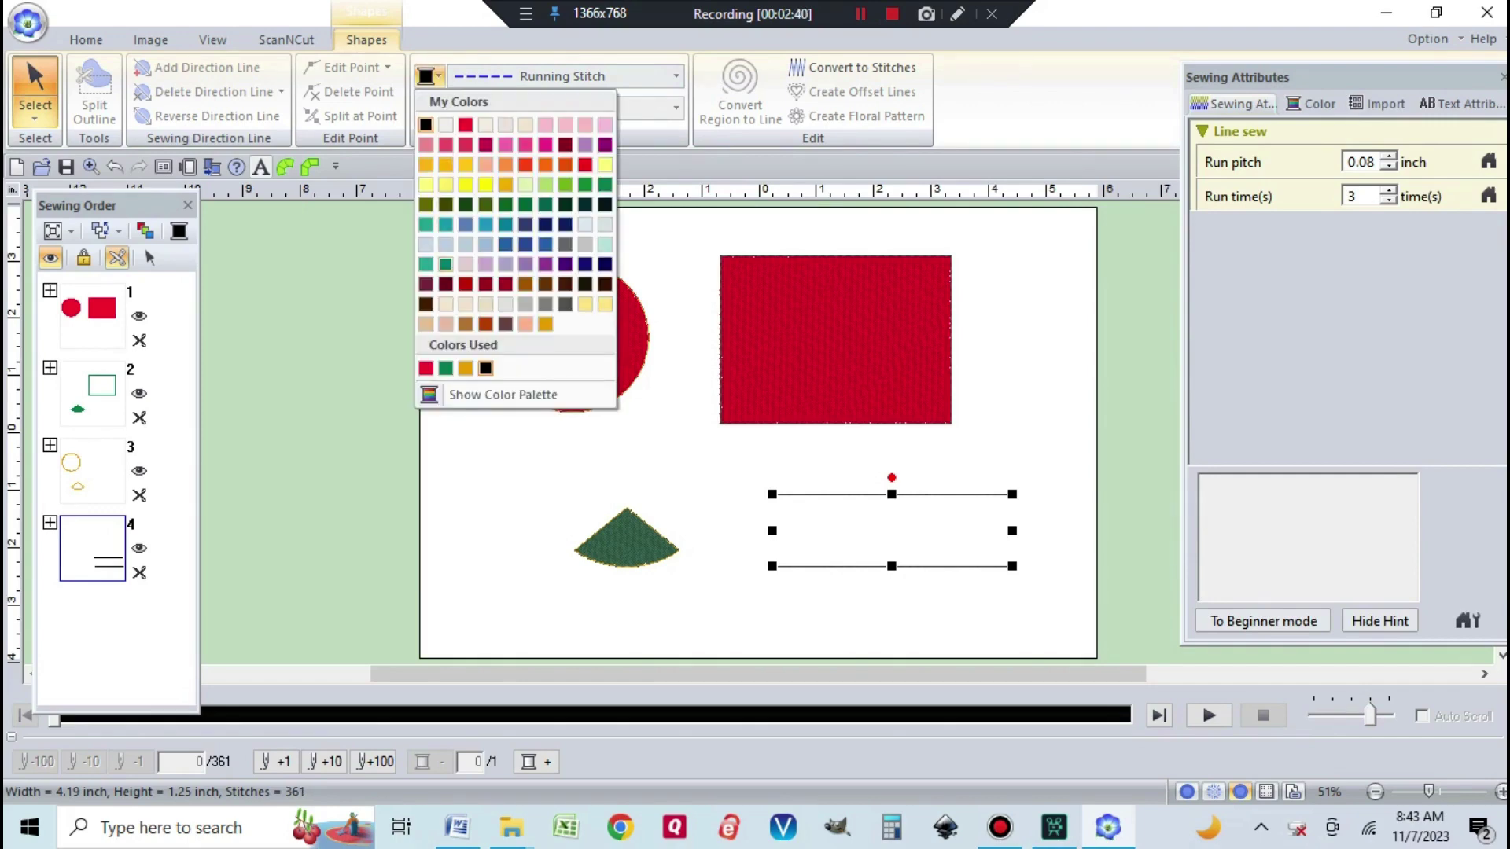
pyautogui.click(445, 264)
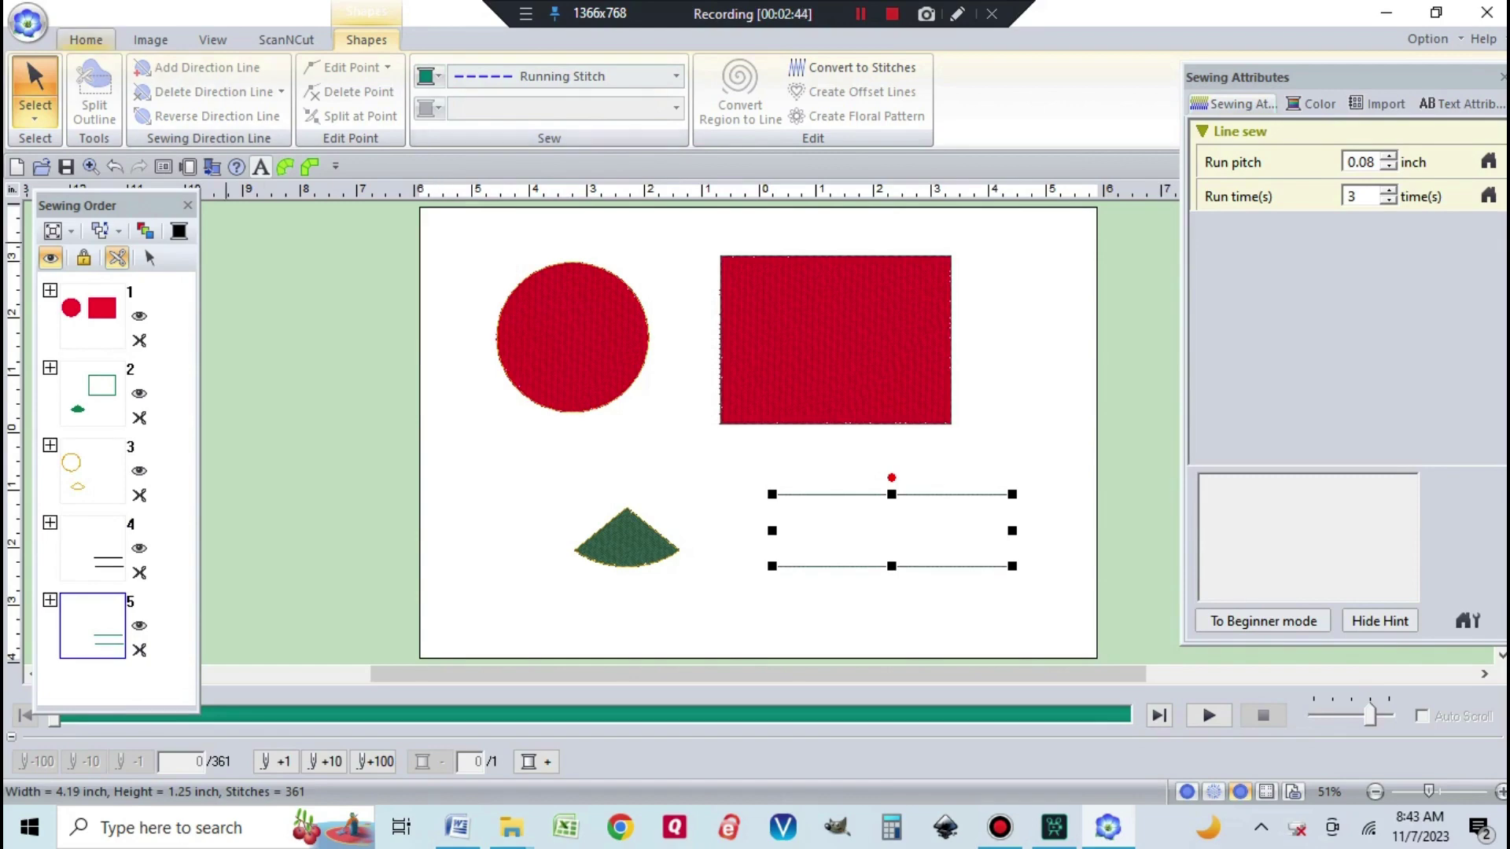
# Step: Resize the green pair of horizontal lines to a height of 1.00 inch, maintaining the aspect ratio, and deselect them
pyautogui.click(85, 40)
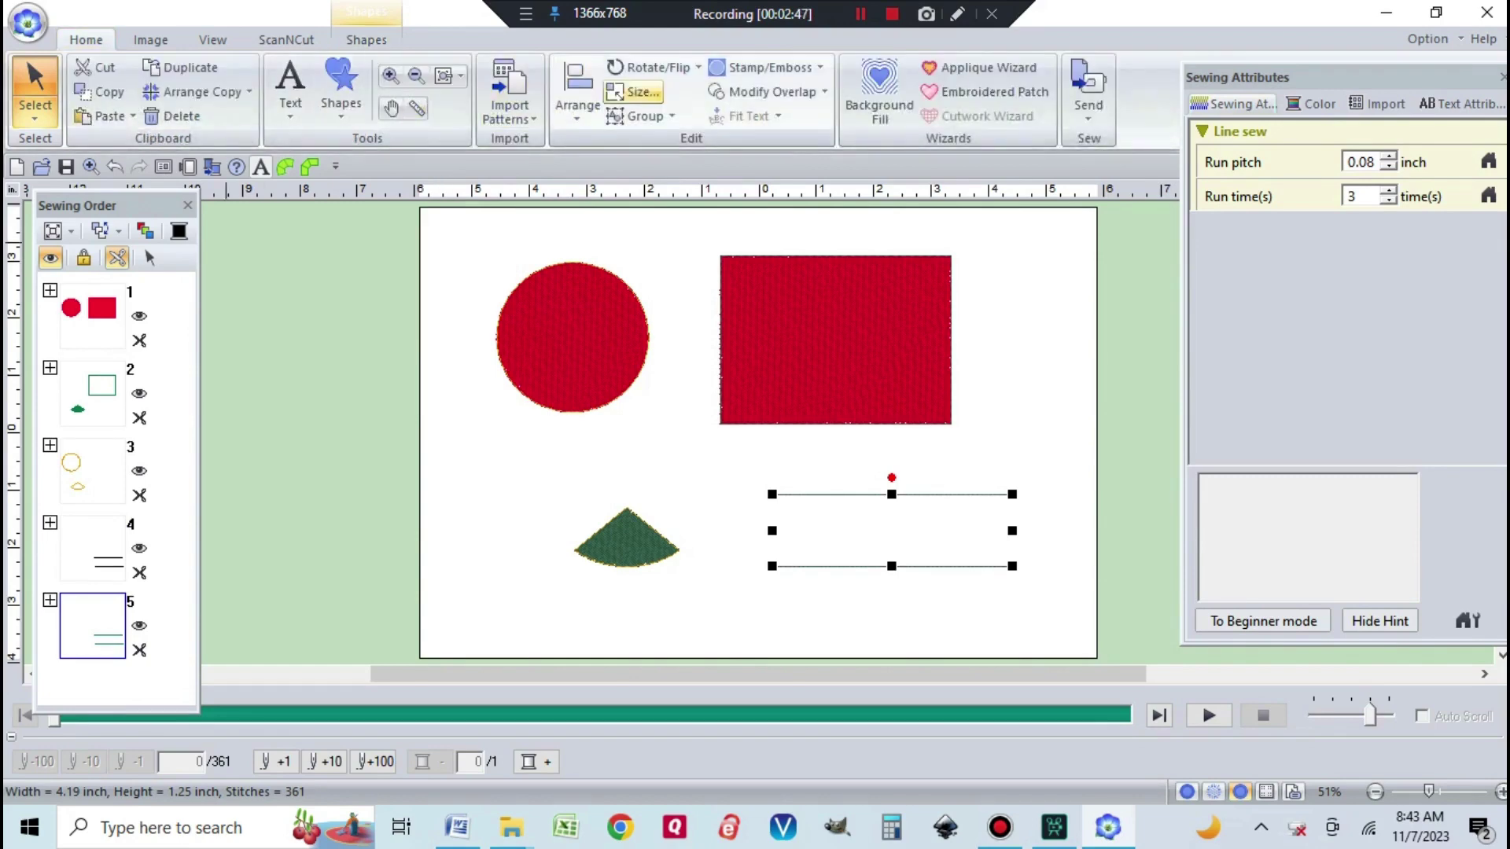
pyautogui.click(638, 91)
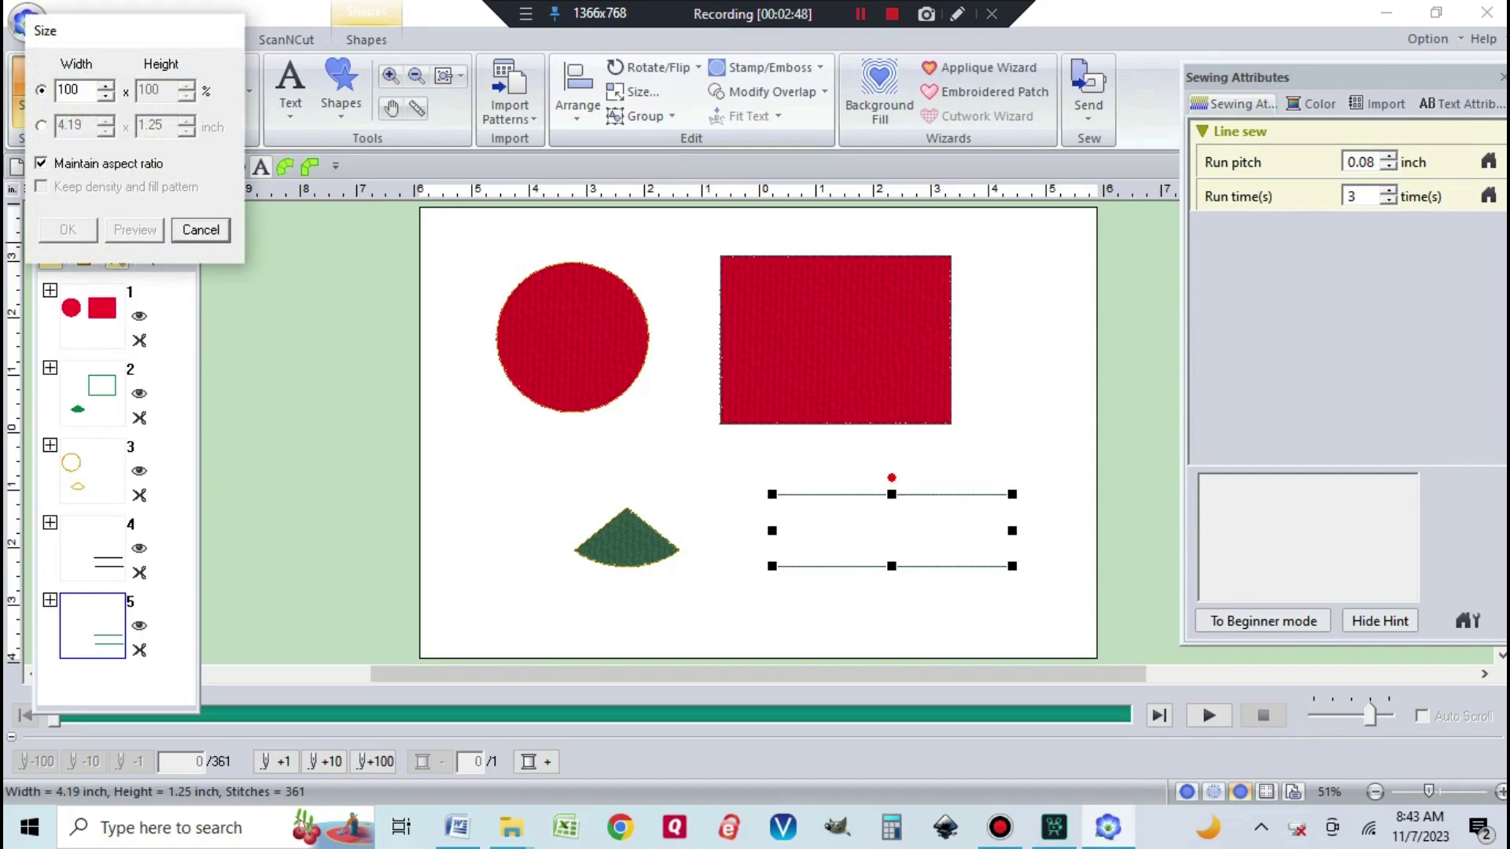
pyautogui.click(41, 126)
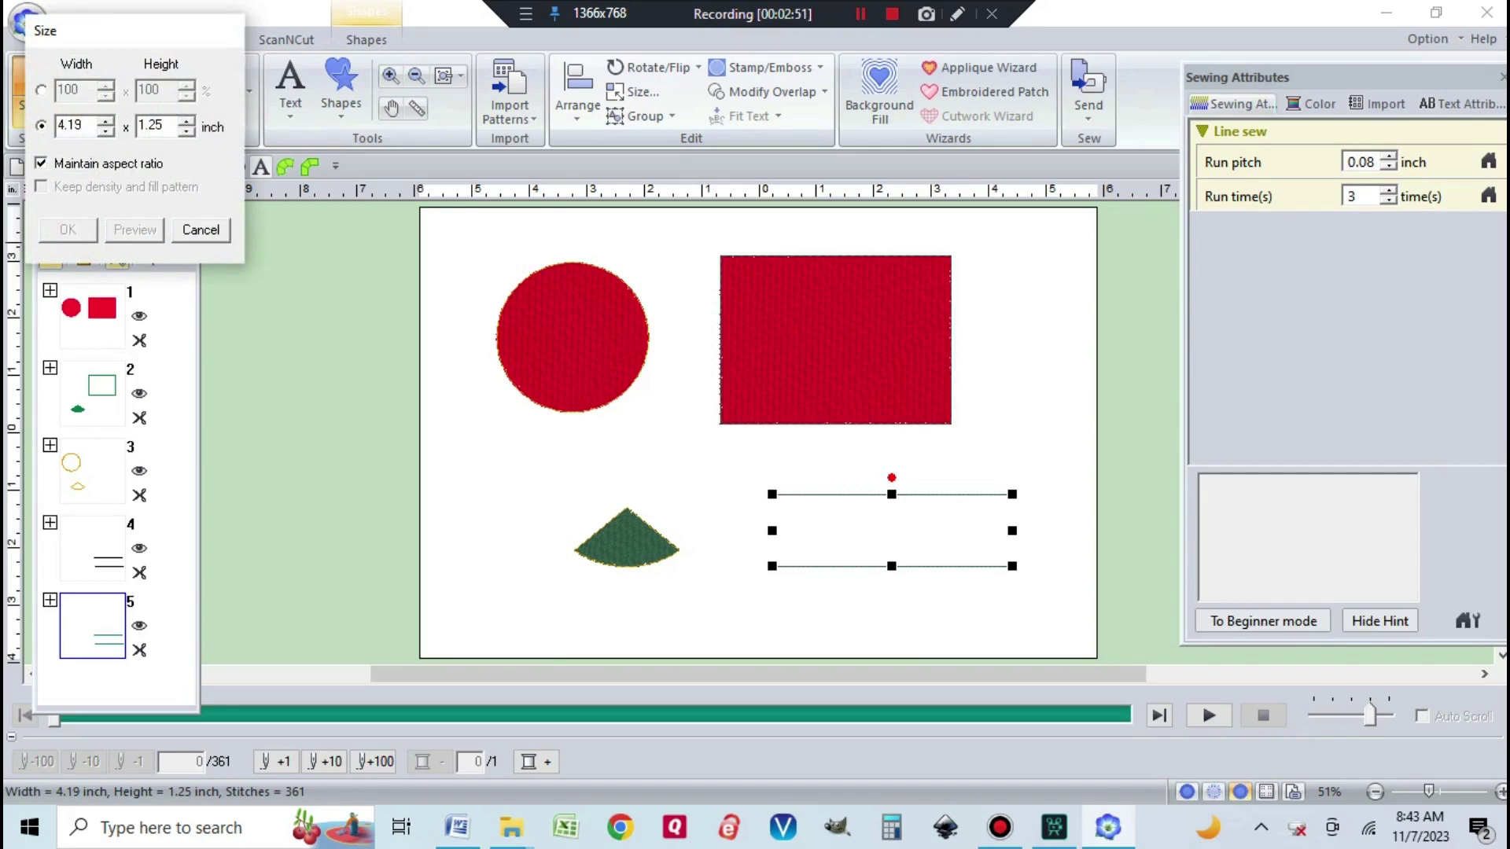
pyautogui.doubleClick(150, 125)
pyautogui.write('1.00')
pyautogui.press('Return')
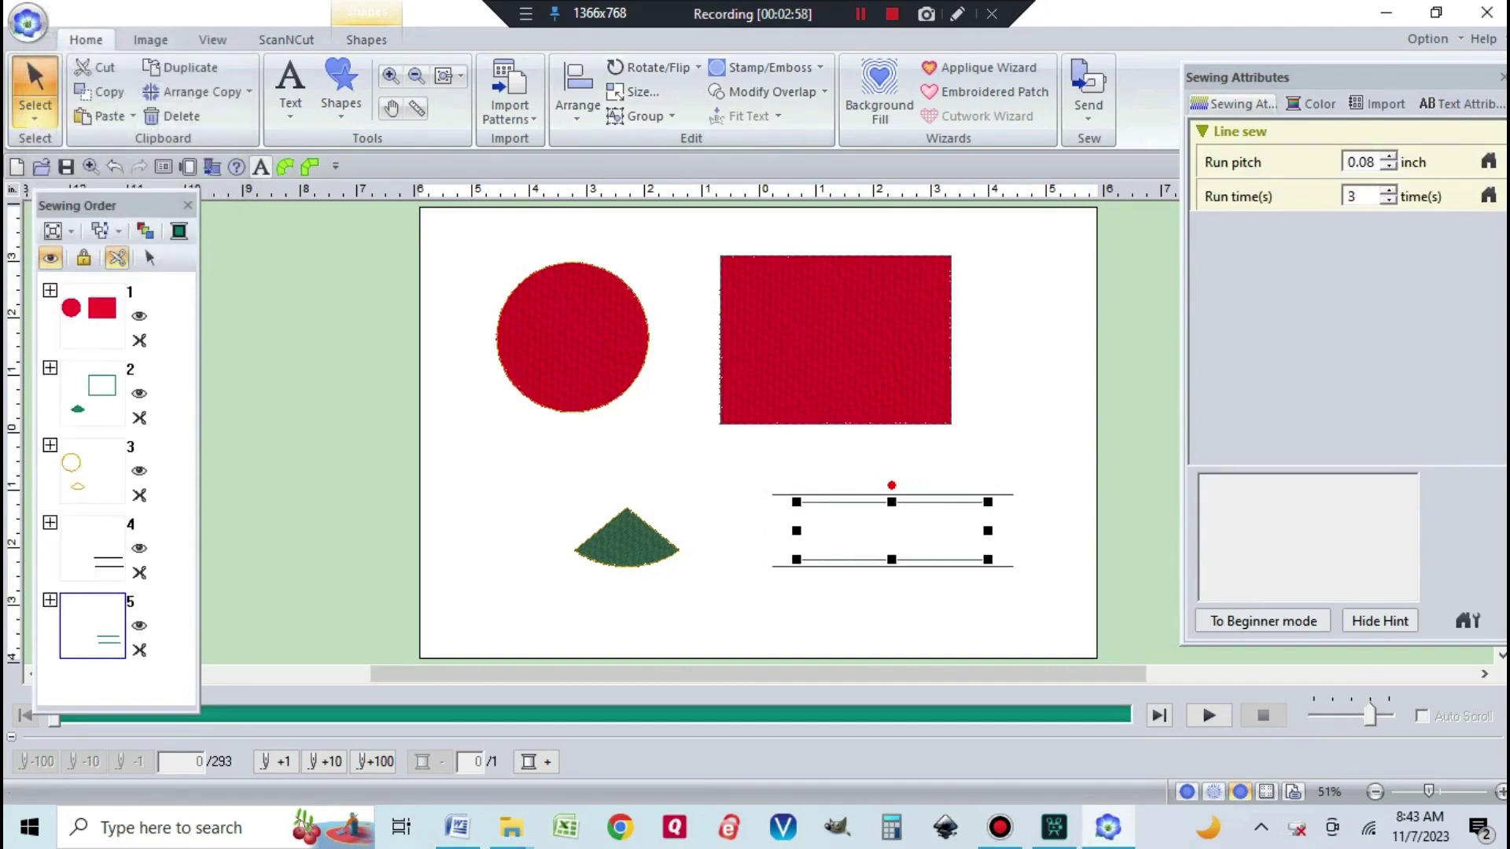
pyautogui.click(945, 588)
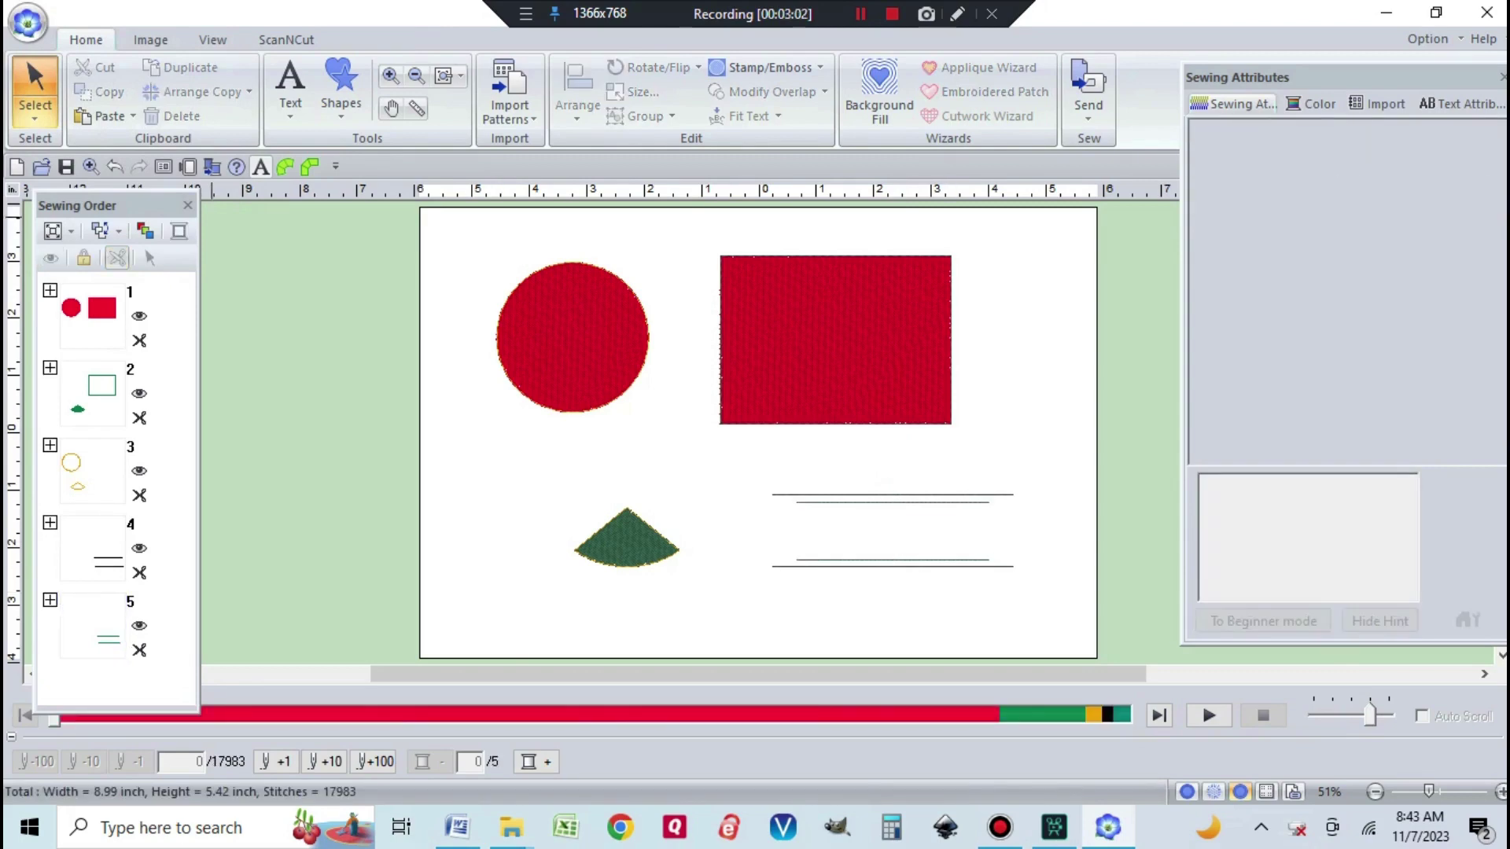
# Step: Open the sewing order's display options
pyautogui.click(71, 231)
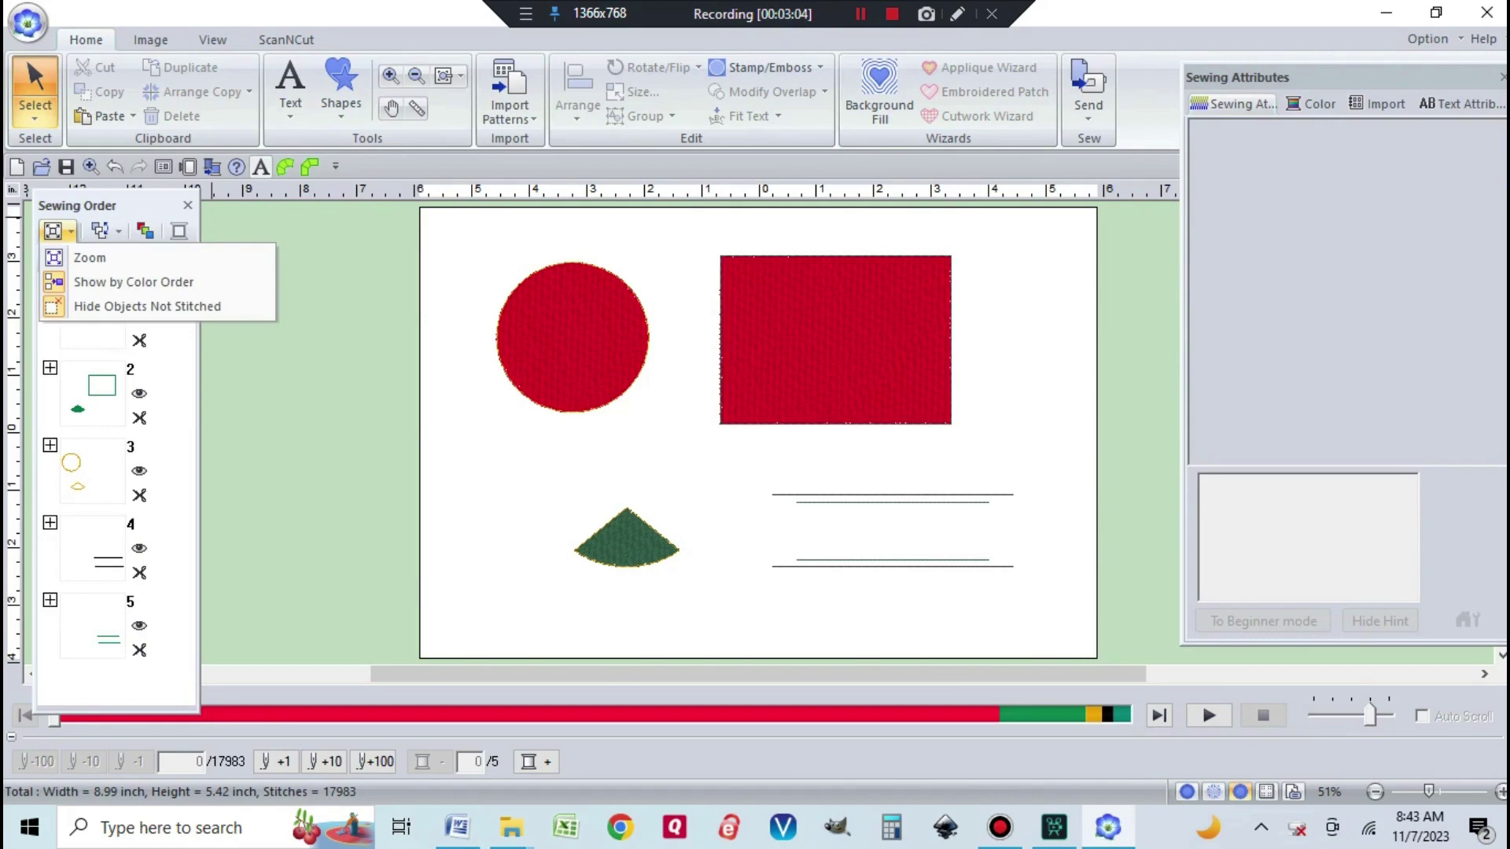